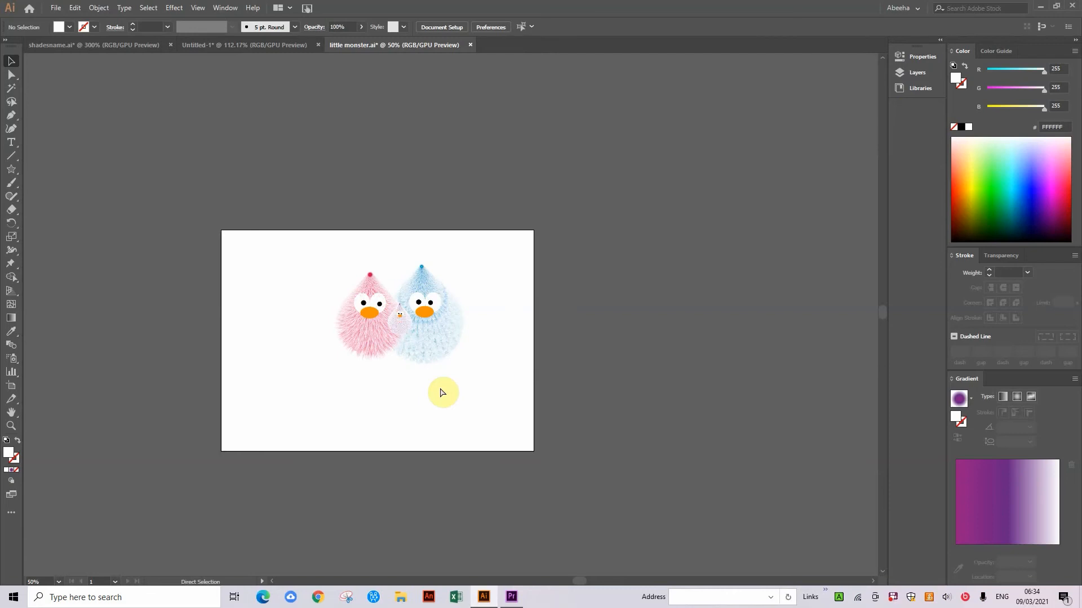
Examine the furry pink, blue and purple monsters up close, including their fur texture, and as a whole on the artboard
key("ctrl+plus")
key("ctrl+plus")
key("ctrl+plus")
key("ctrl+plus")
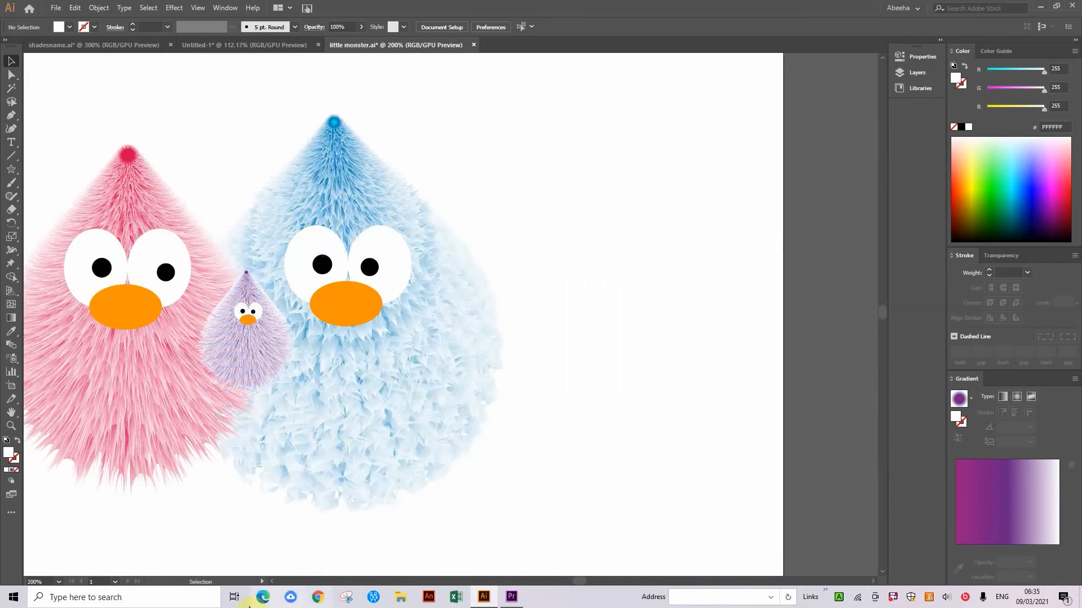
left_click_drag(385, 428, 599, 425)
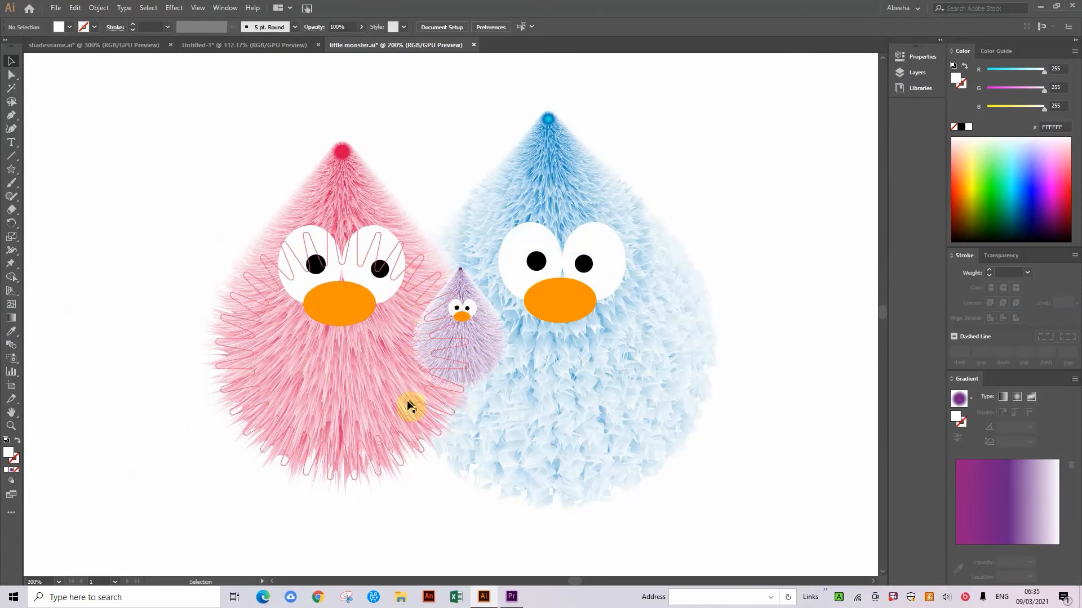
key("ctrl+minus")
key("ctrl+minus")
key("ctrl+minus")
key("ctrl+minus")
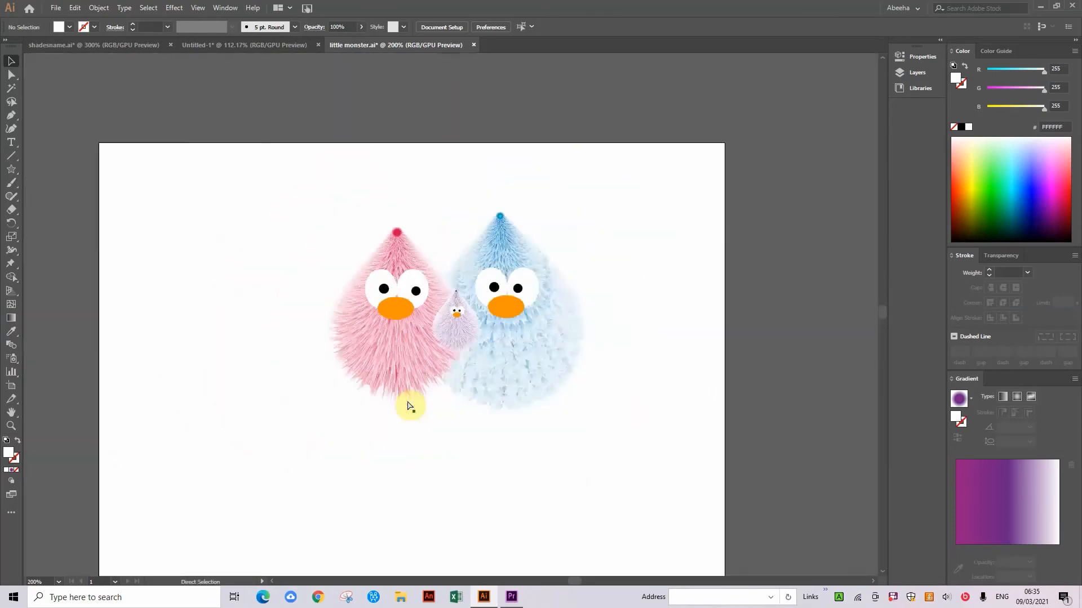
left_click_drag(370, 278, 349, 240)
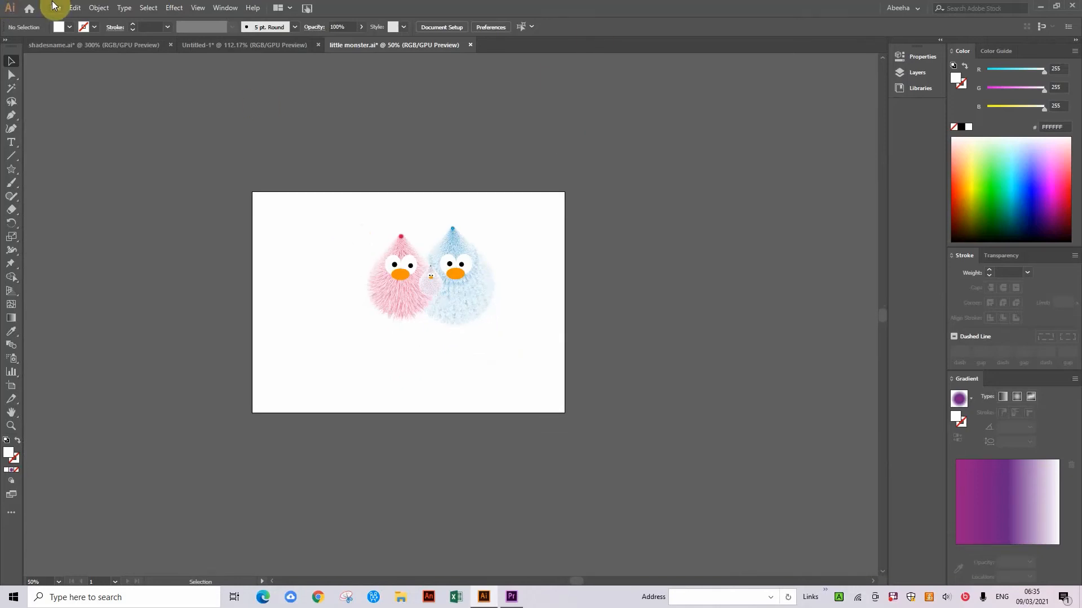
Create a new landscape A4 document of 841.89 x 595.276 pt with one artboard
left_click(54, 7)
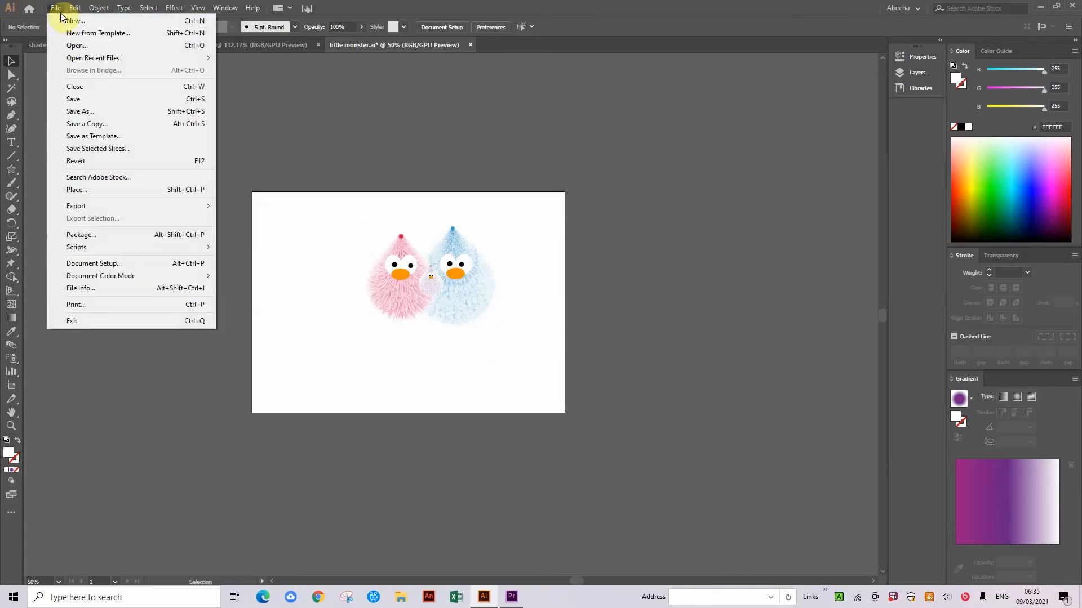
left_click(56, 16)
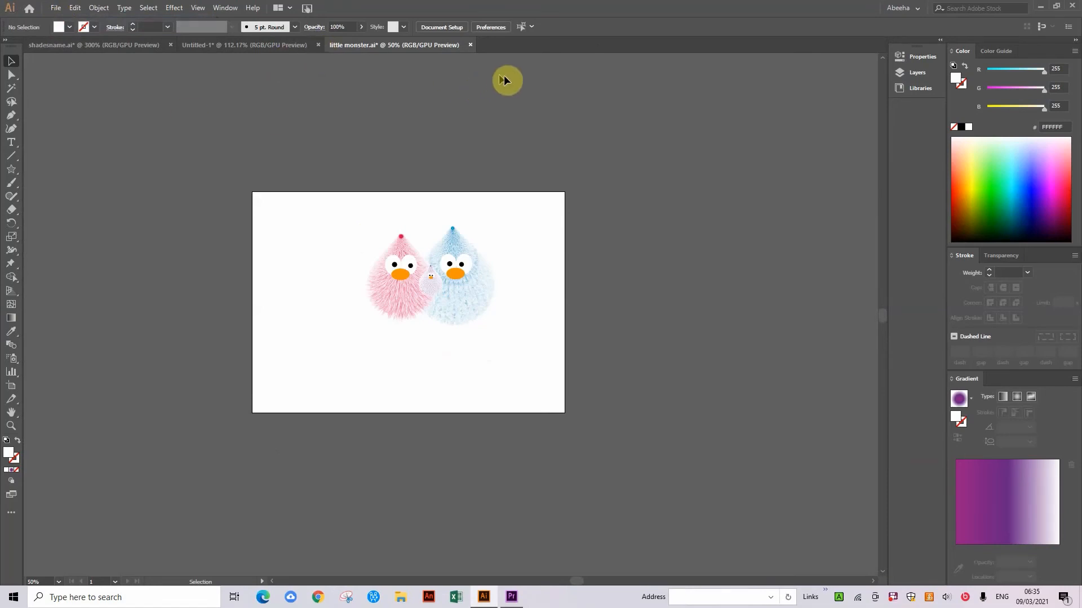
key("ctrl+n")
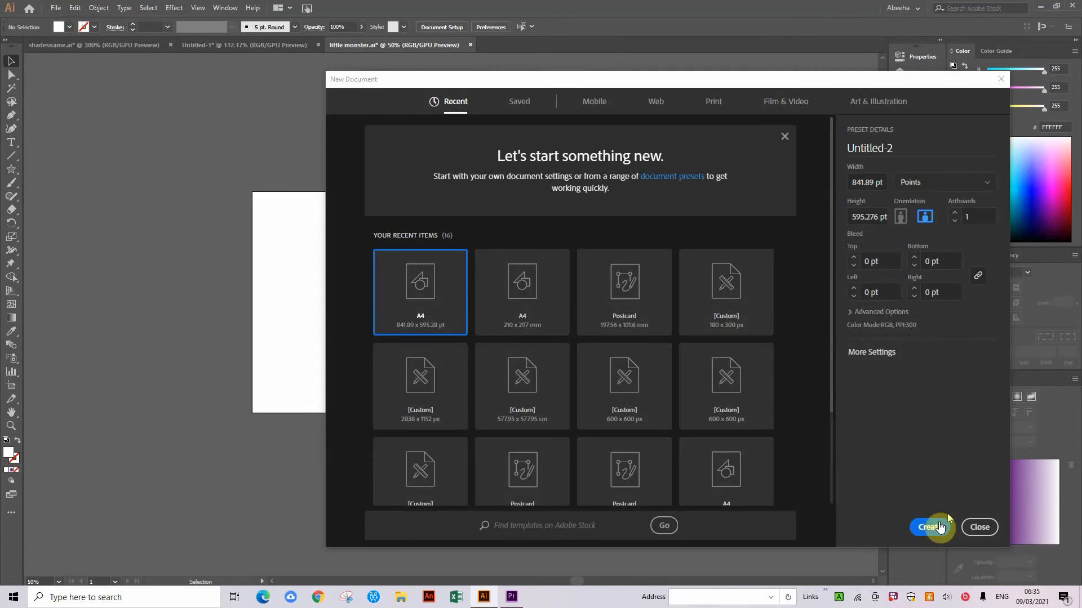
left_click(940, 527)
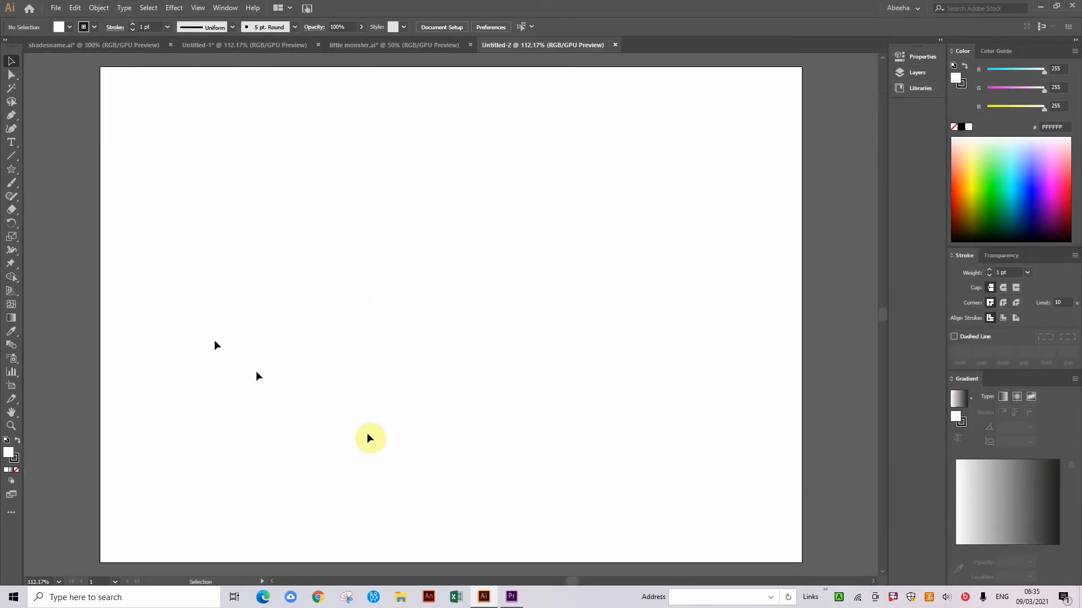
key("ctrl+0")
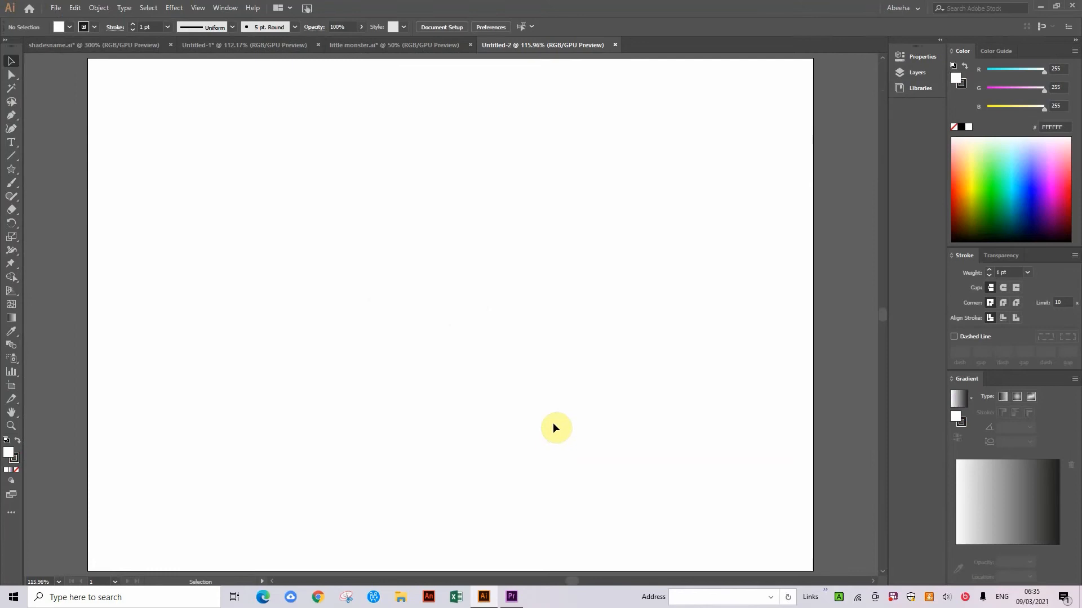
Create a star with Radius 1 of 25 pt, Radius 2 of 50 pt and 32 points in the artboard's upper middle
left_click(11, 170)
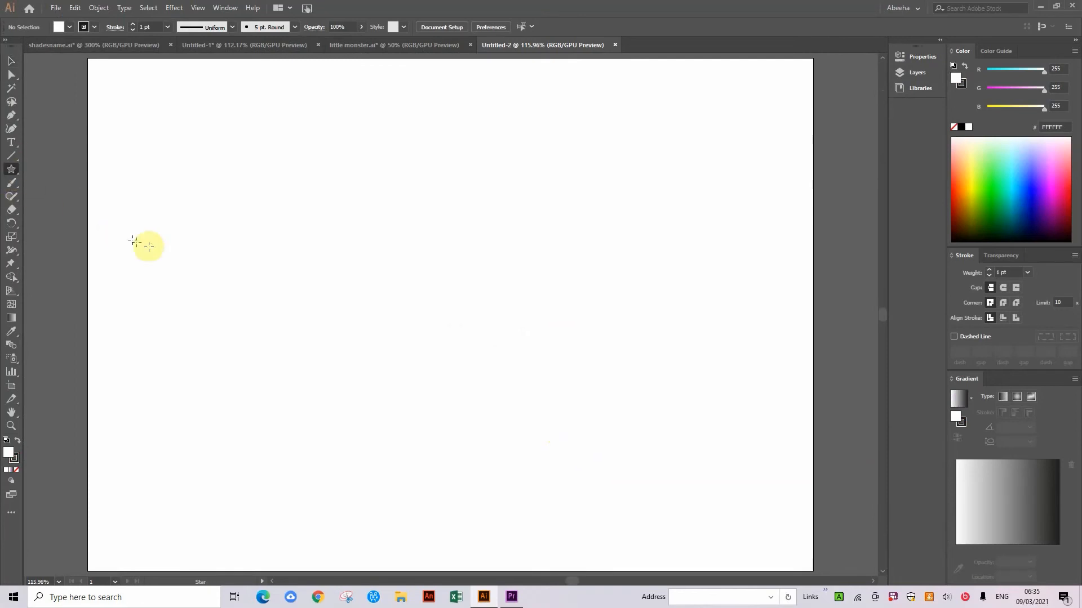
left_click(426, 209)
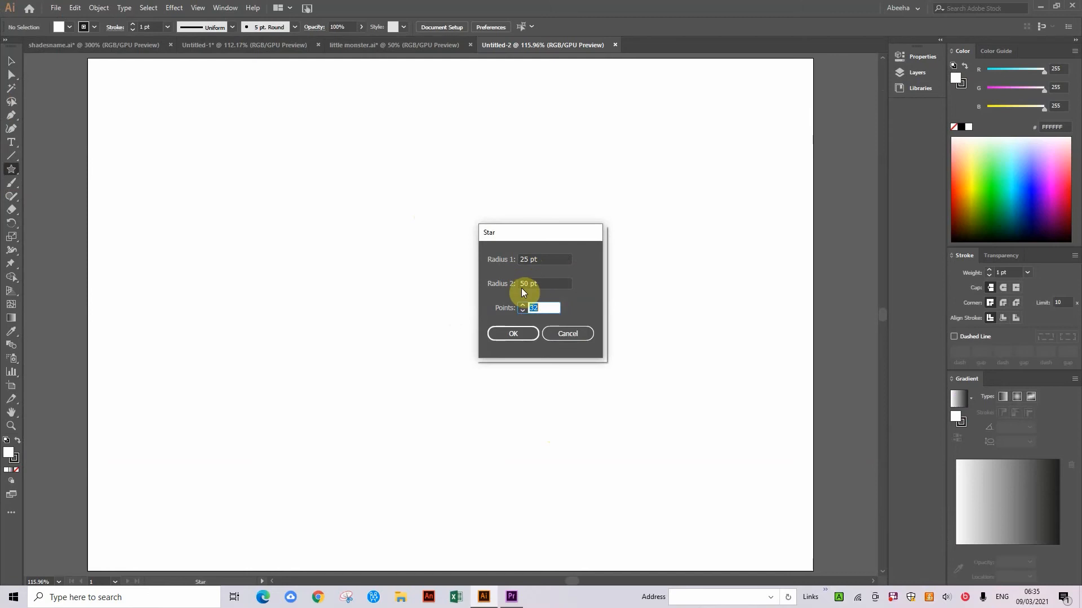
left_click(522, 334)
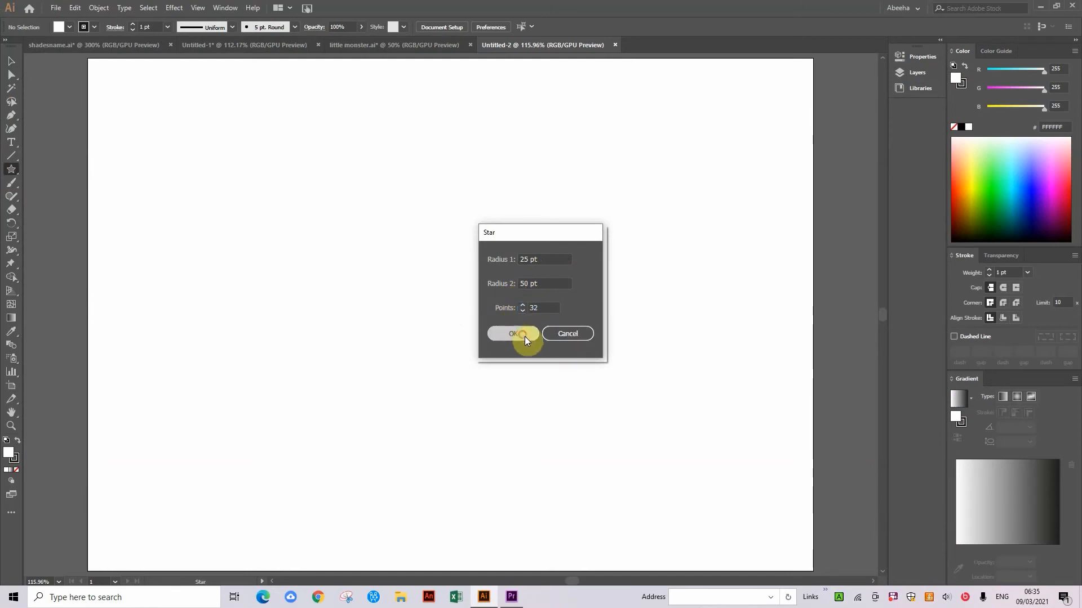
Scale the star up proportionally to about 196 pt wide and move it to the middle of the artboard
left_click(11, 60)
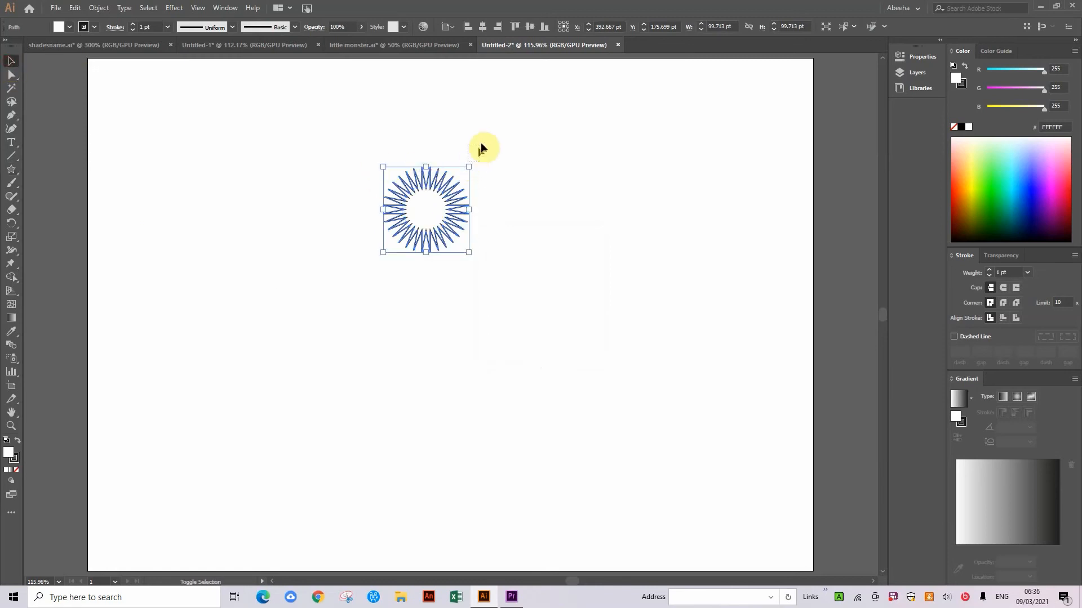
left_click_drag(469, 167, 552, 71)
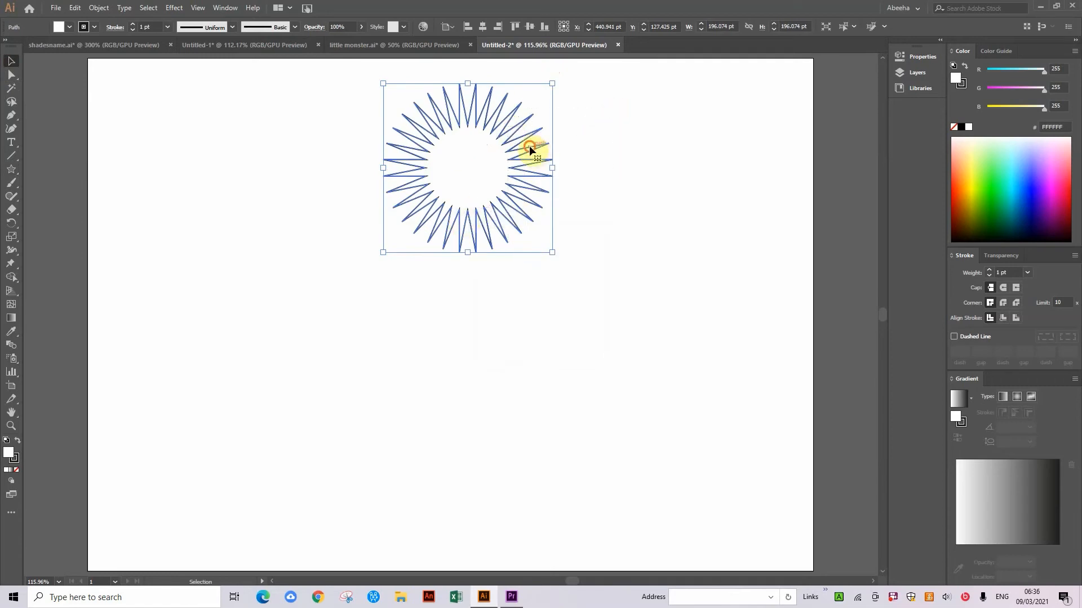
left_click_drag(529, 145, 524, 276)
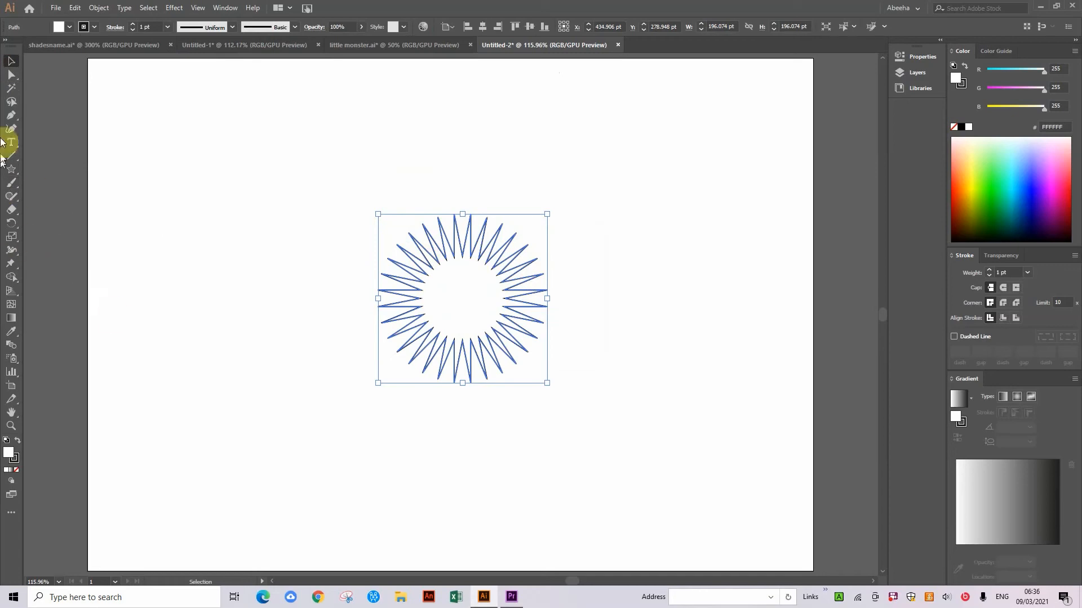
Fill the star with the white-to-black linear gradient and recolor its start stop with the crimson swatch (RGB 214, 11, 82)
left_click(960, 404)
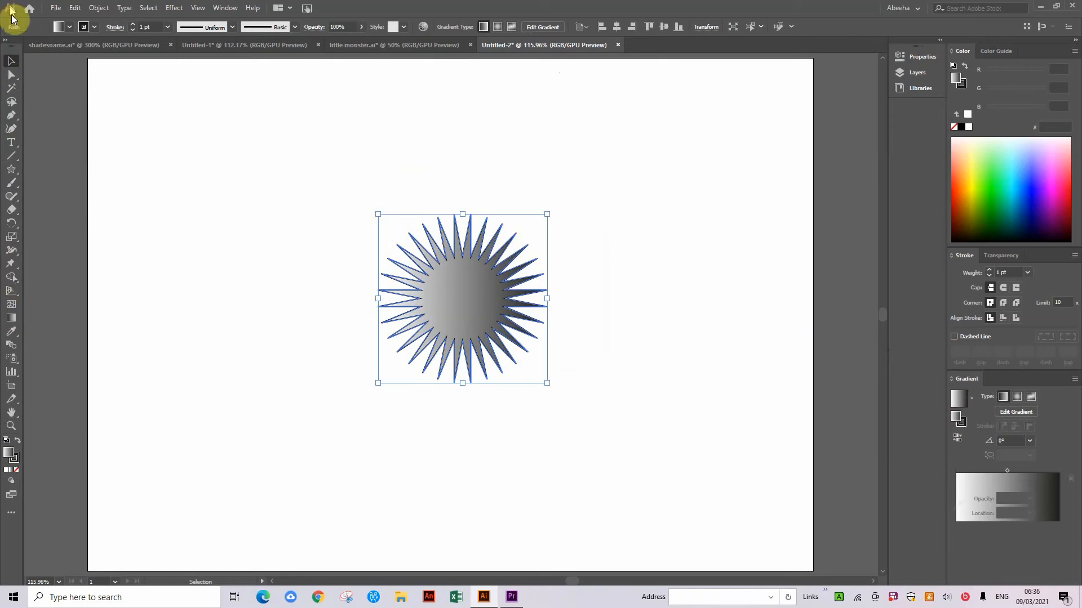
left_click(9, 45)
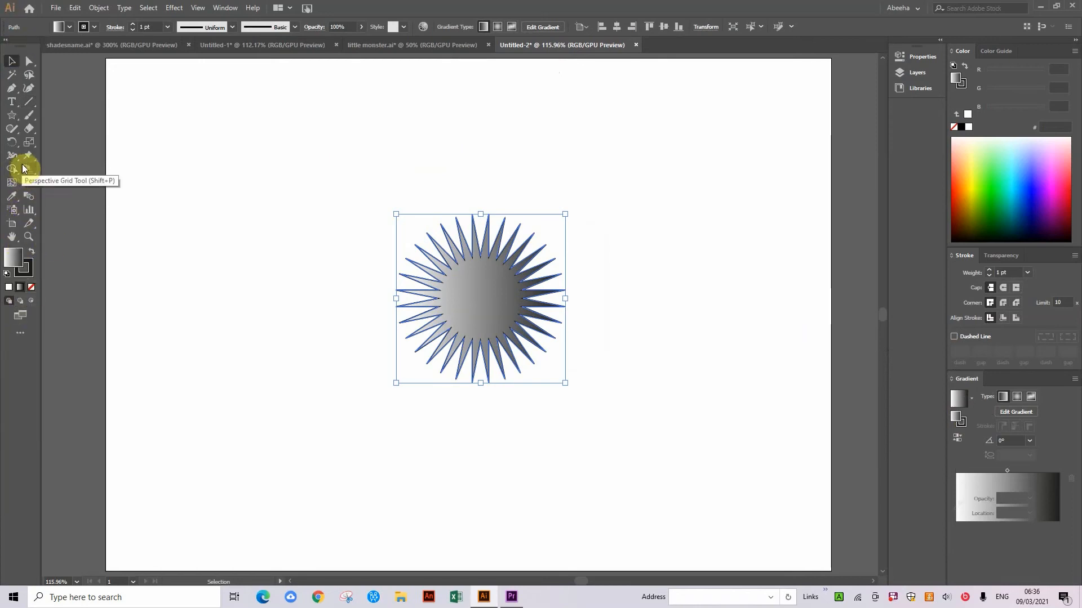
left_click(27, 183)
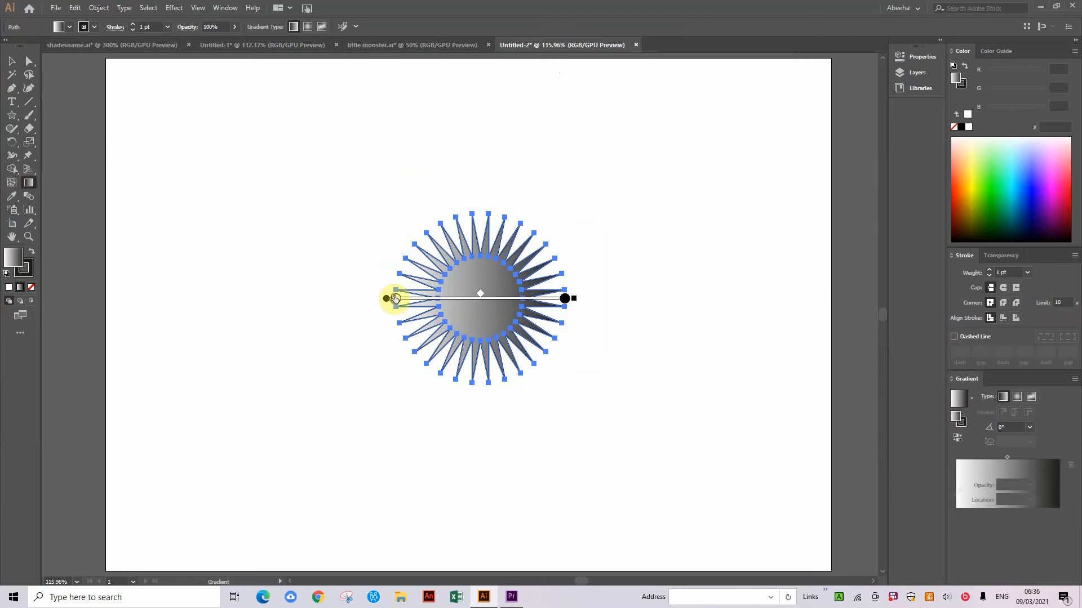
double_click(396, 298)
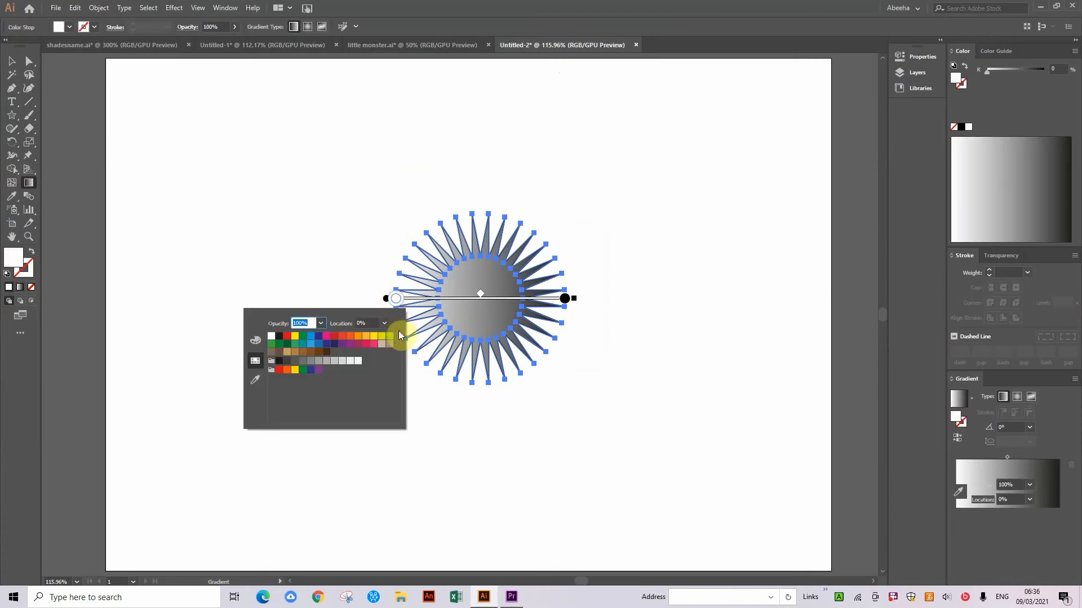
left_click(366, 344)
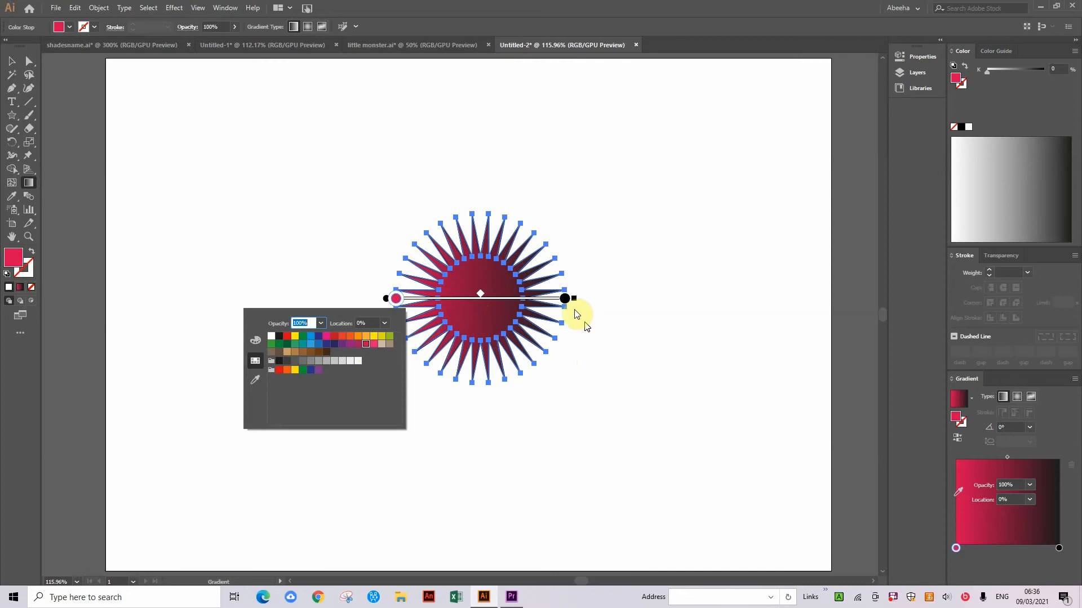
Add a gradient stop at about 50% on the star's gradient and set its color to bright pink, RGB 255, 0, 144
left_click(487, 319)
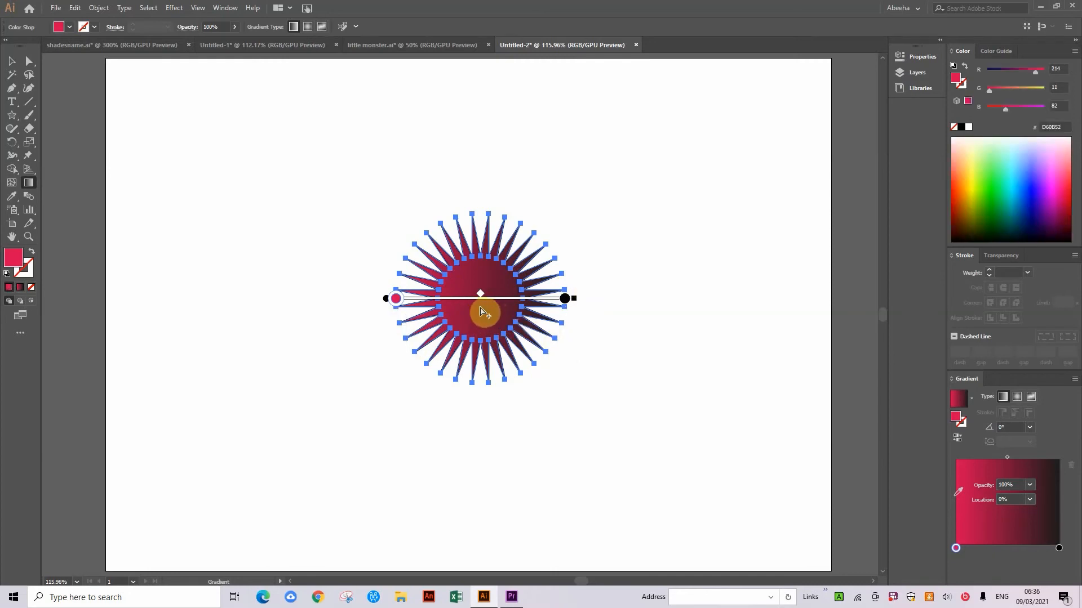
left_click(480, 311)
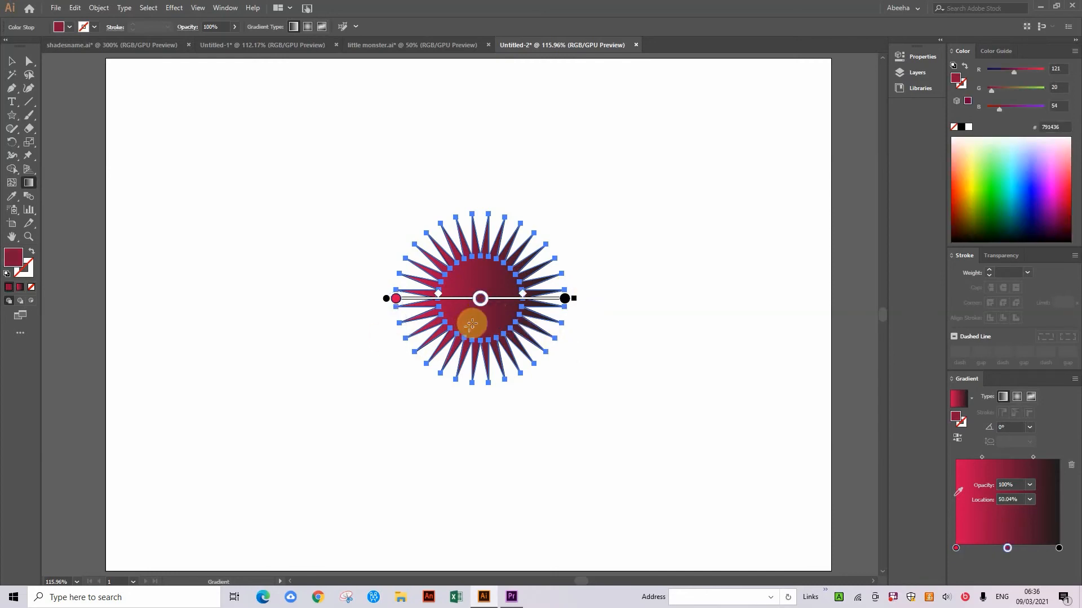
double_click(481, 299)
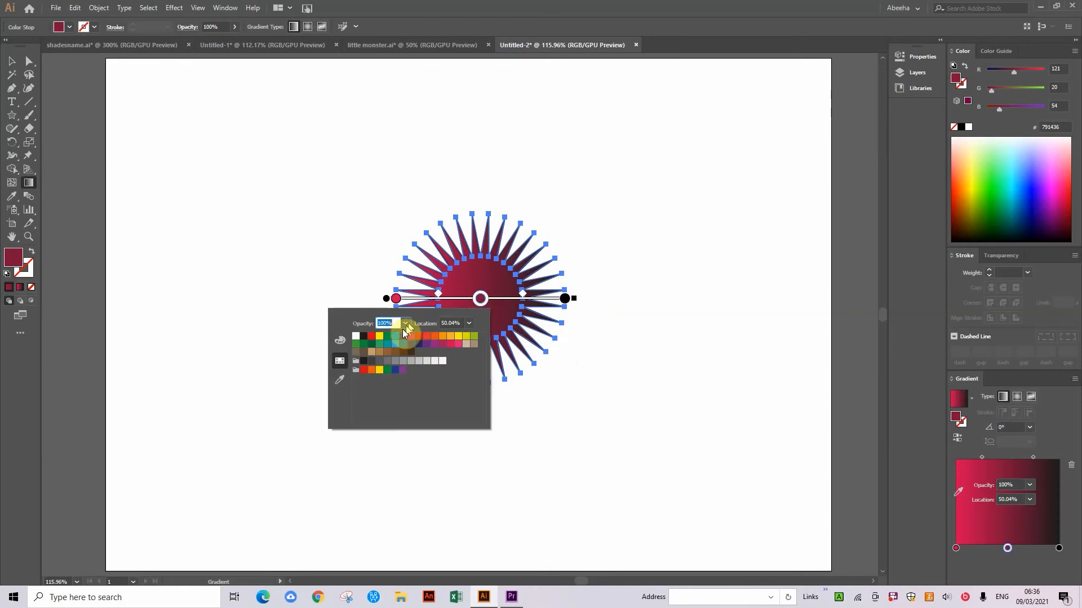
left_click(339, 340)
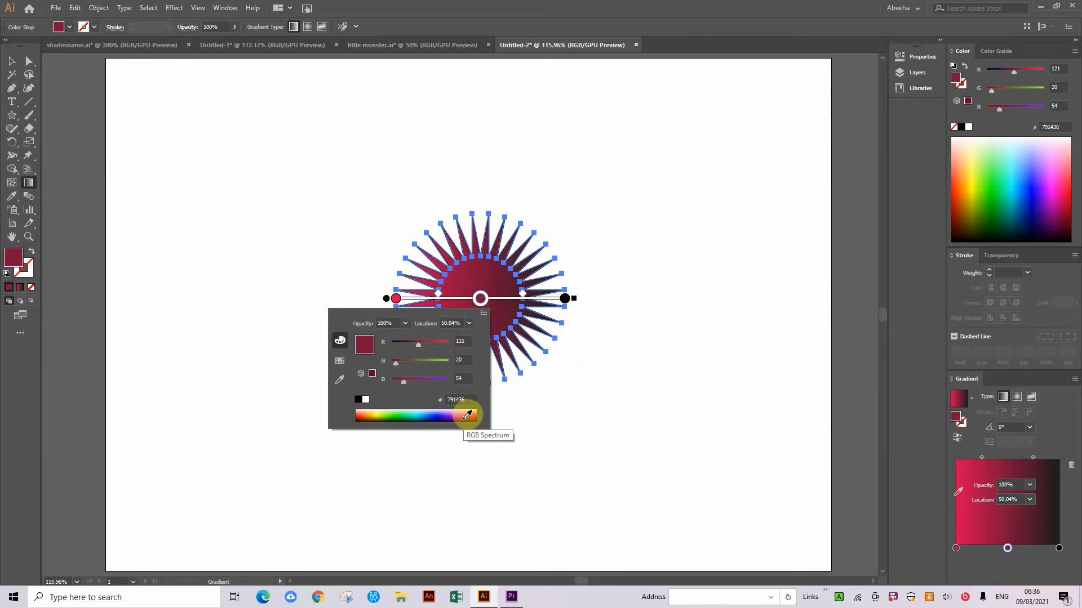
left_click(467, 415)
left_click(468, 414)
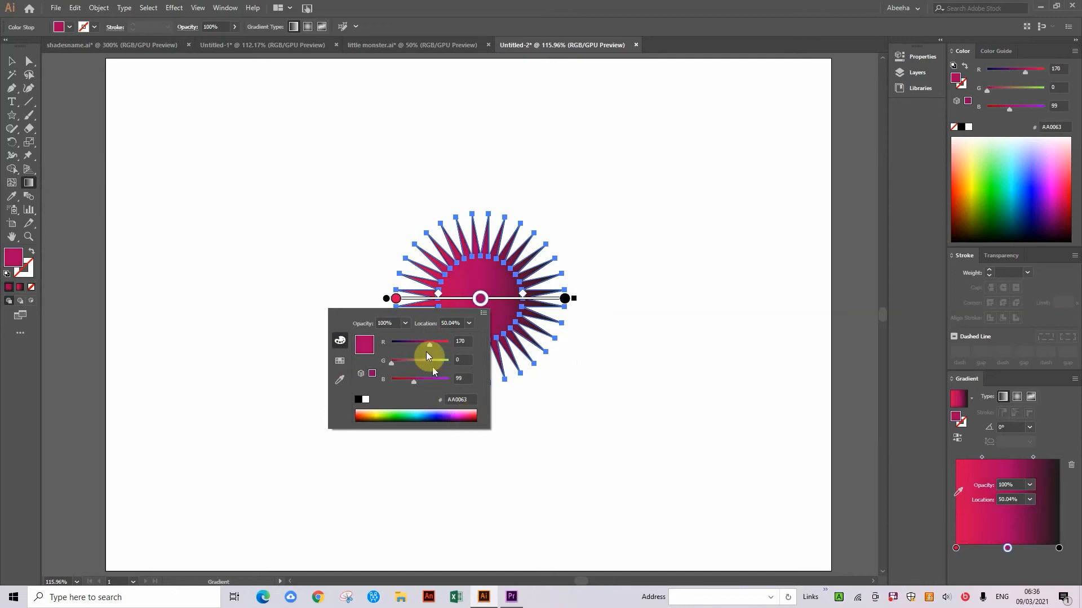
left_click_drag(429, 345, 563, 351)
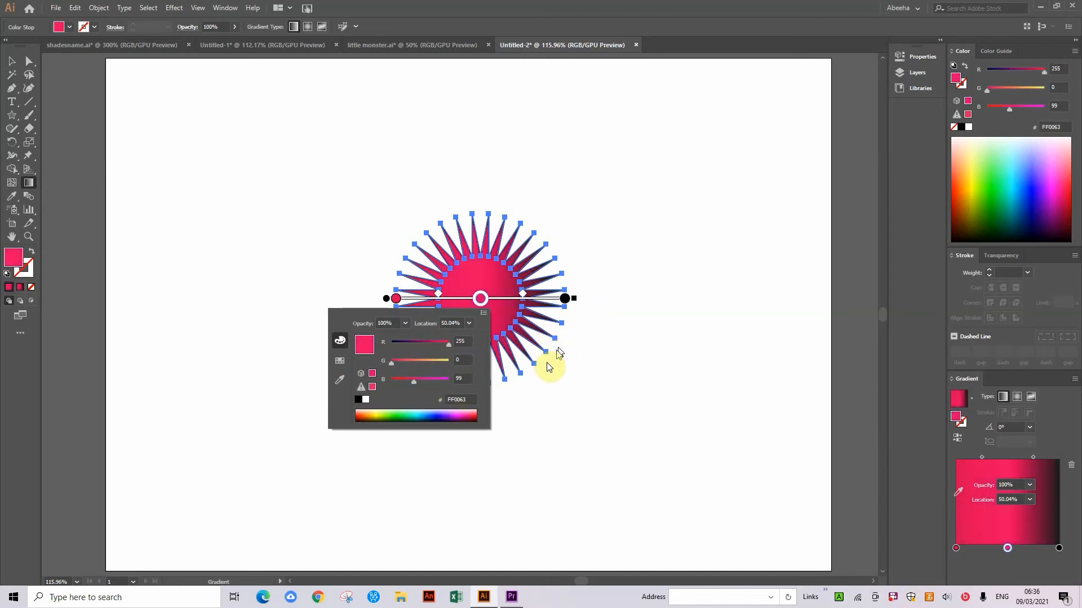
left_click_drag(433, 369, 379, 353)
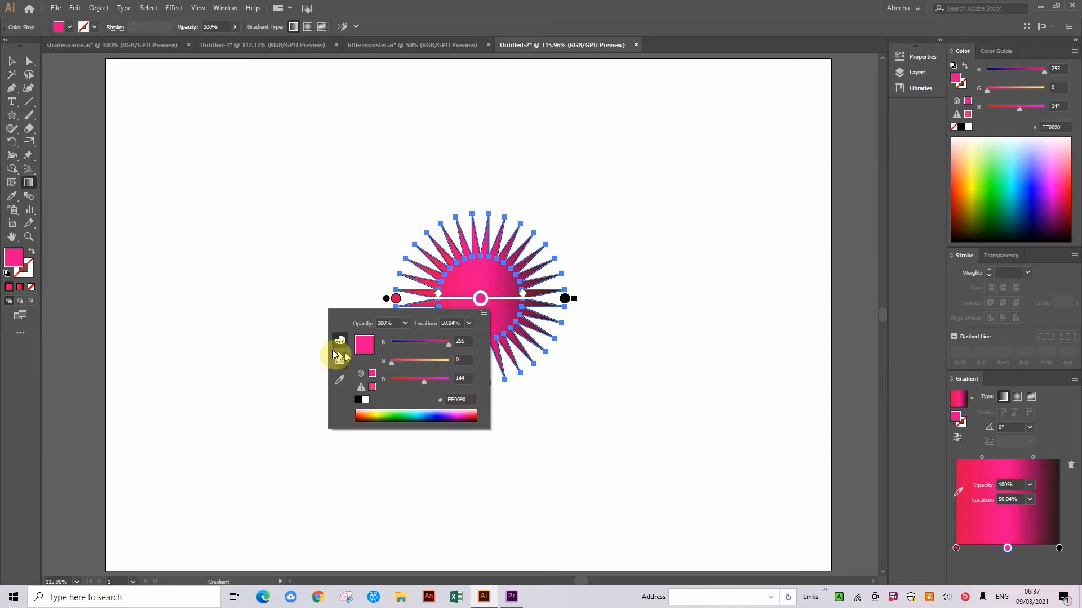
Darken the gradient's start stop to RGB 184, 11, 82 and change its black end stop to white
double_click(396, 299)
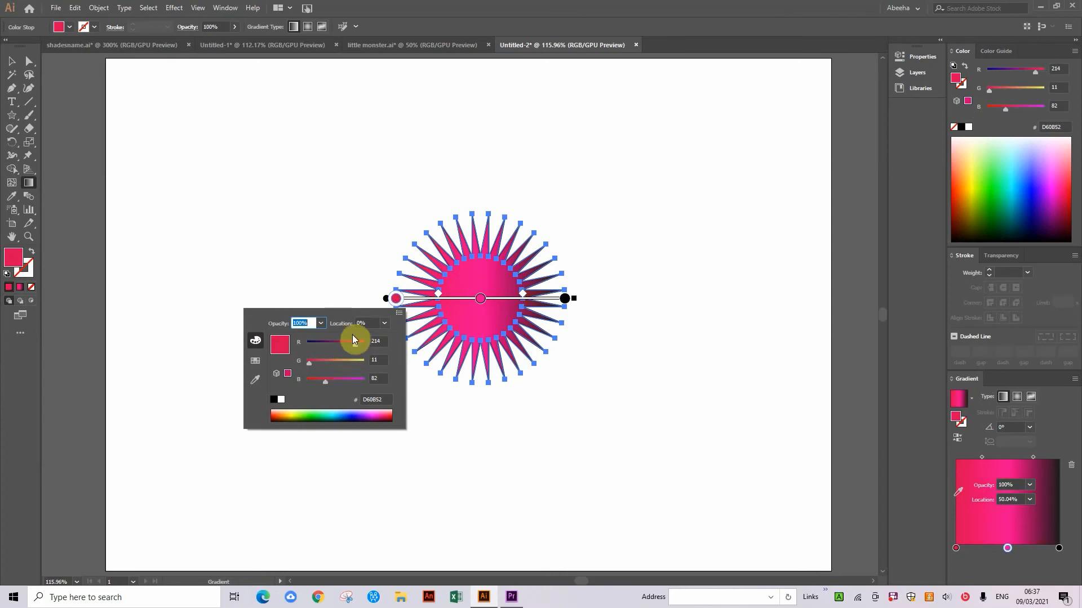
left_click_drag(354, 341, 349, 341)
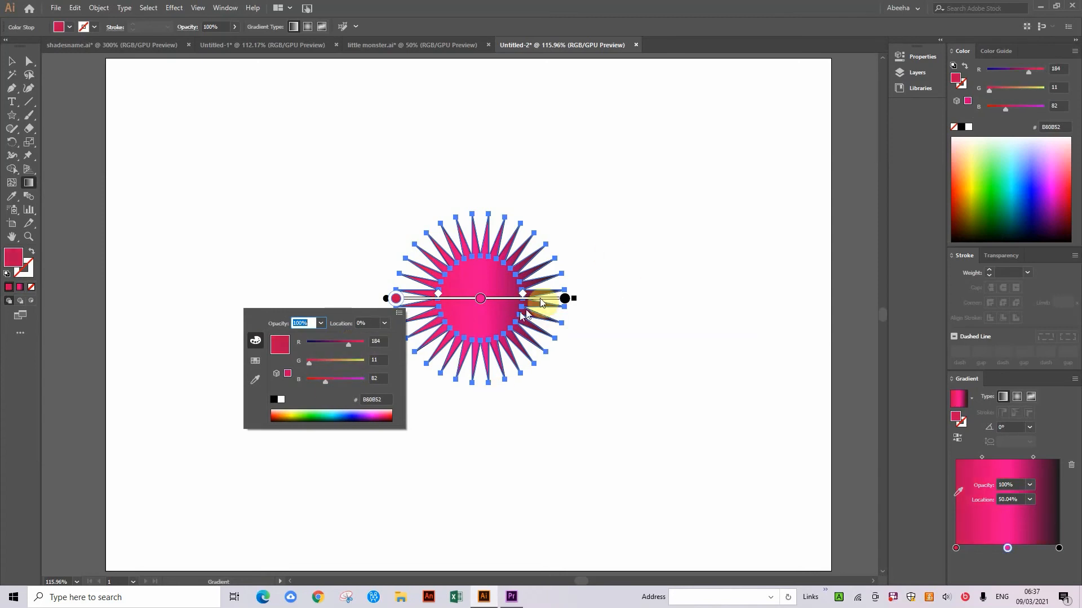
double_click(565, 298)
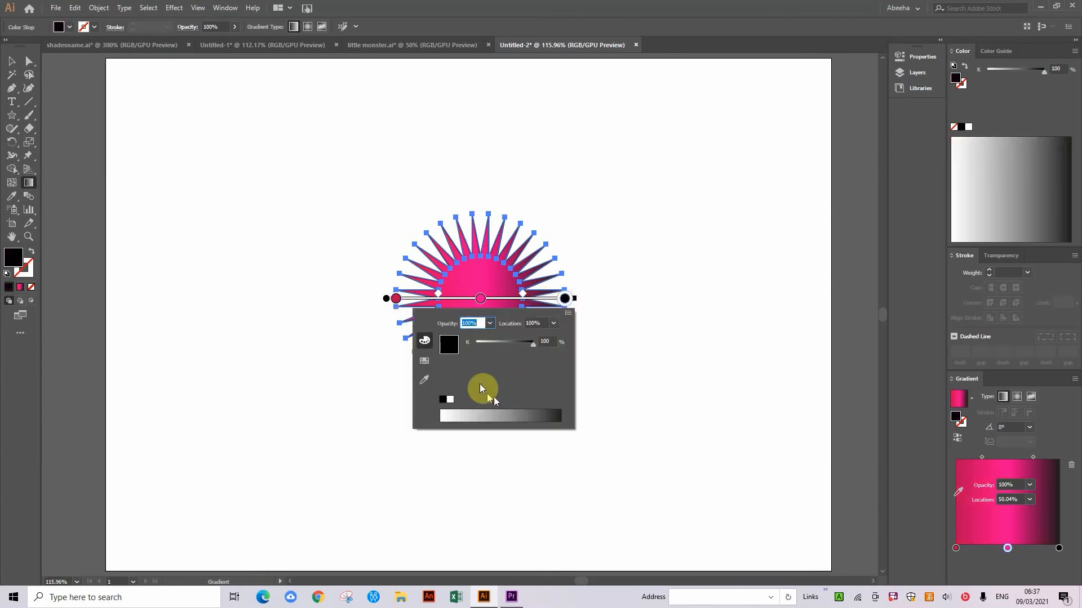
left_click(490, 342)
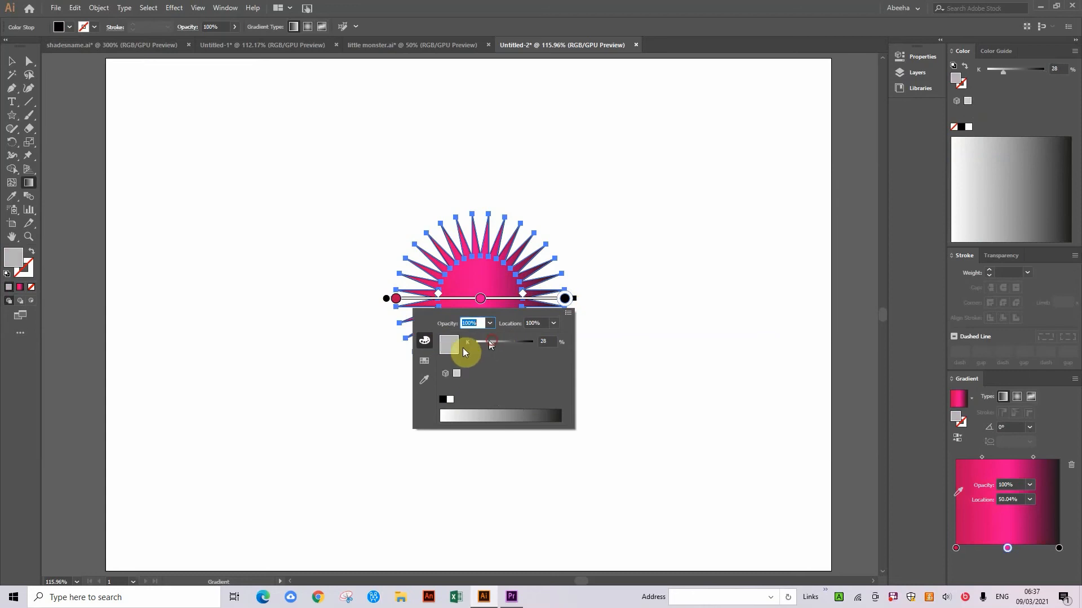
left_click_drag(489, 342, 414, 365)
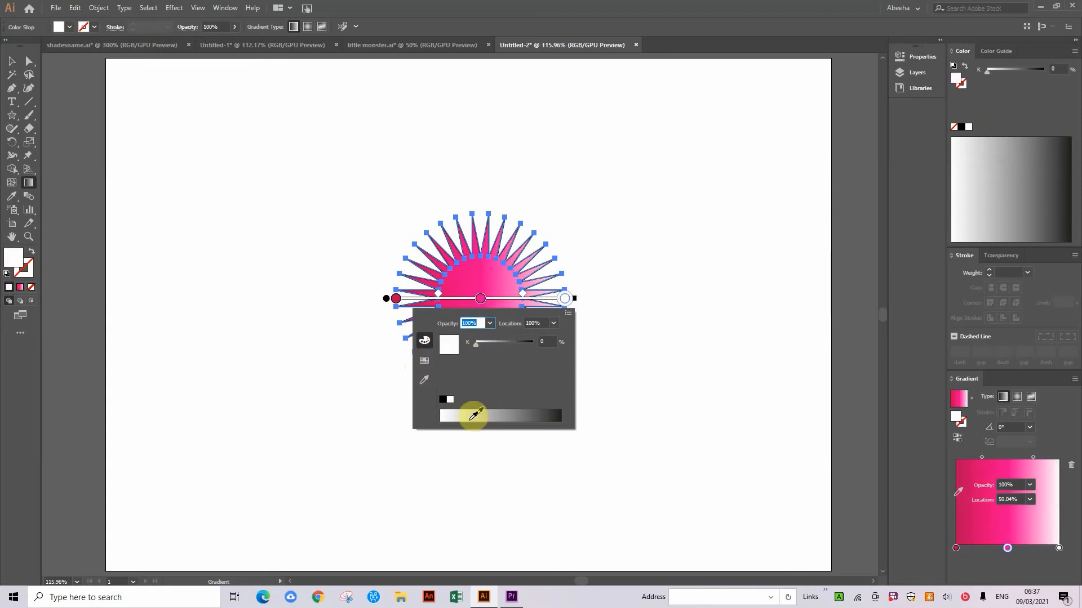
left_click(13, 63)
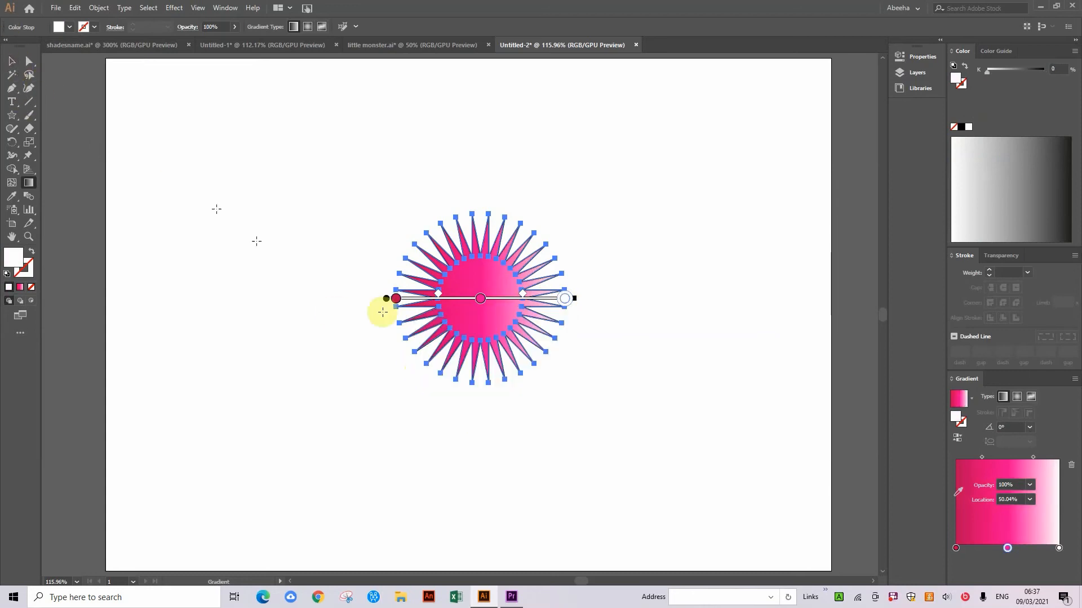
Switch the star's gradient to radial and deselect the star
left_click(1018, 397)
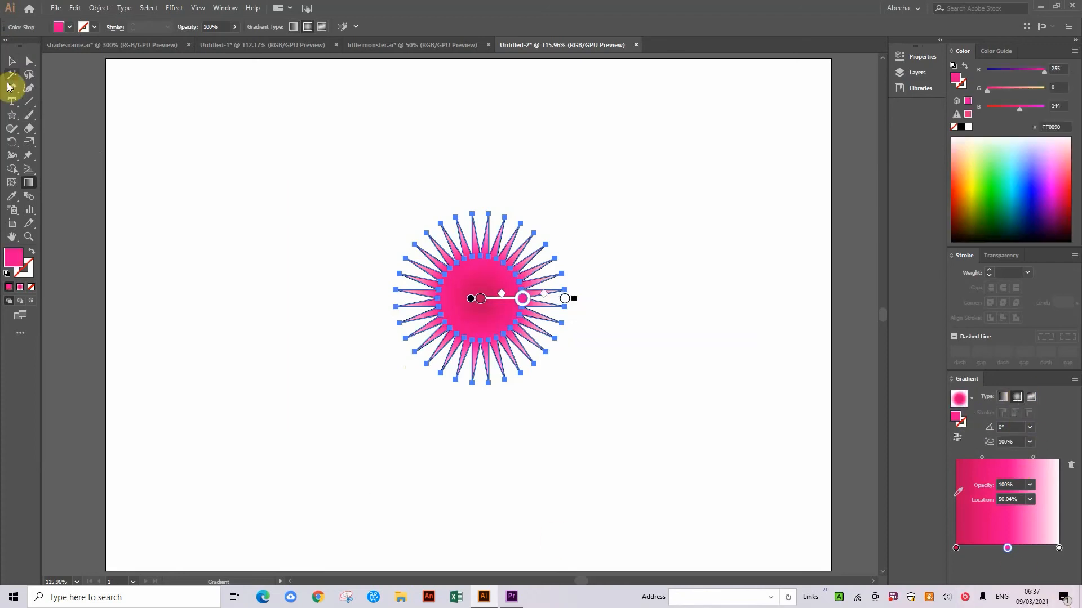
left_click(12, 61)
left_click(319, 203)
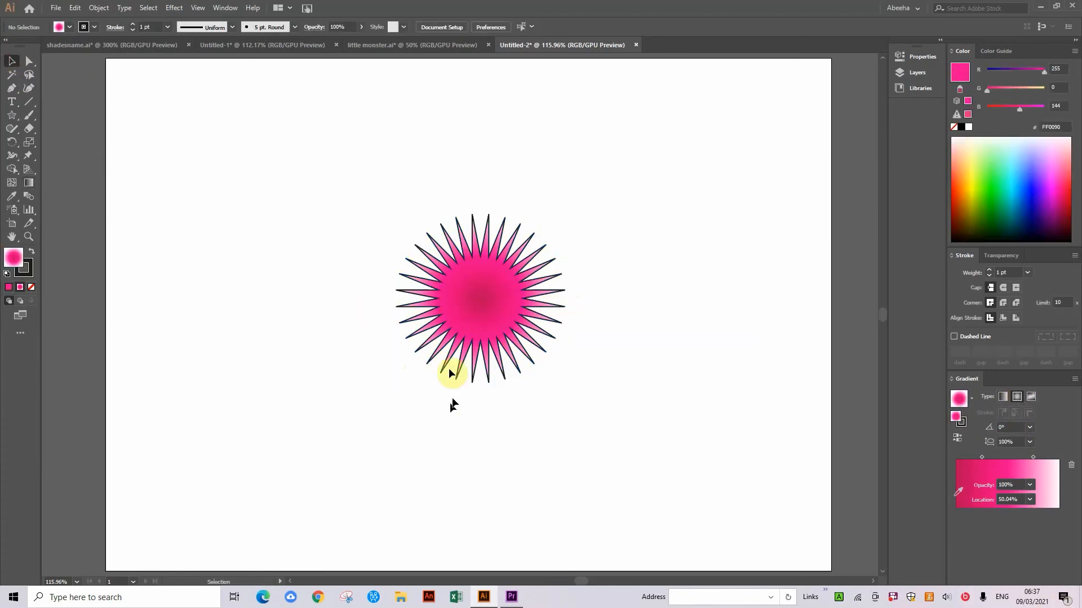
Reset the current workspace layout and remove the star's stroke
left_click_drag(374, 140, 671, 496)
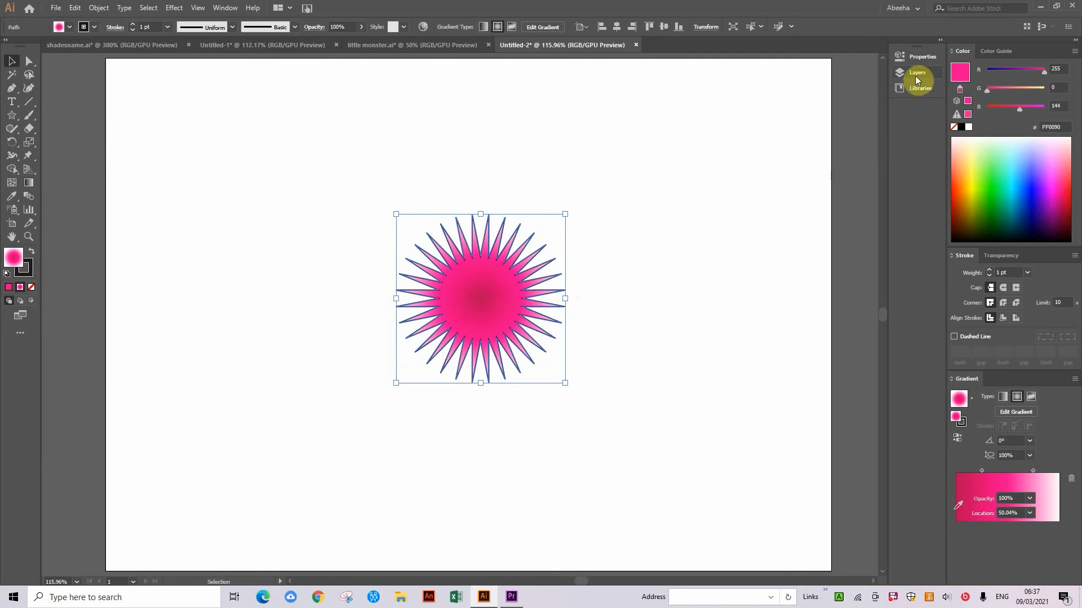
left_click(908, 9)
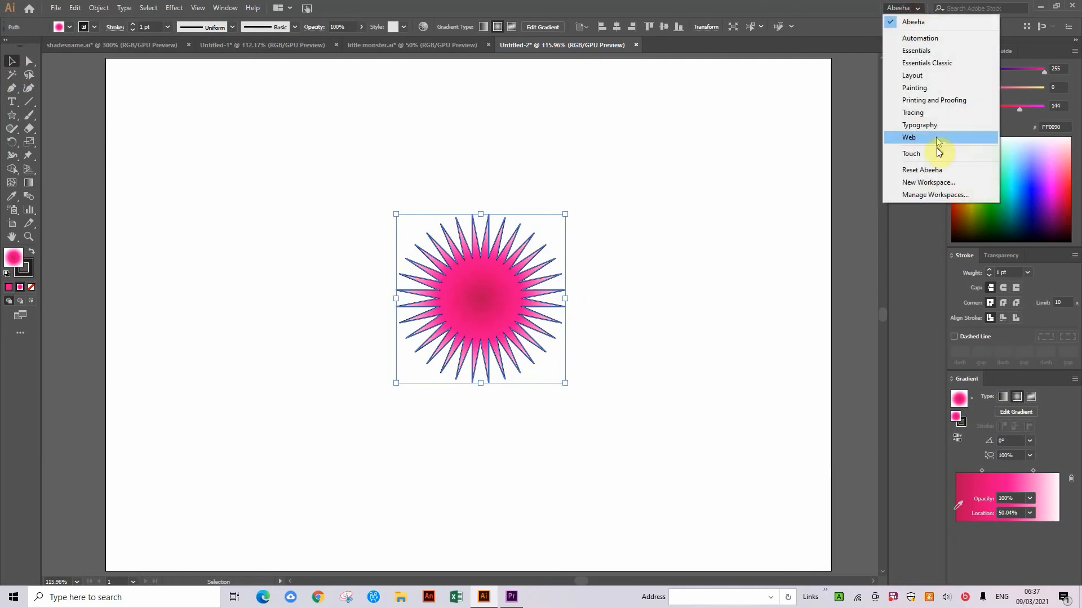
left_click(929, 170)
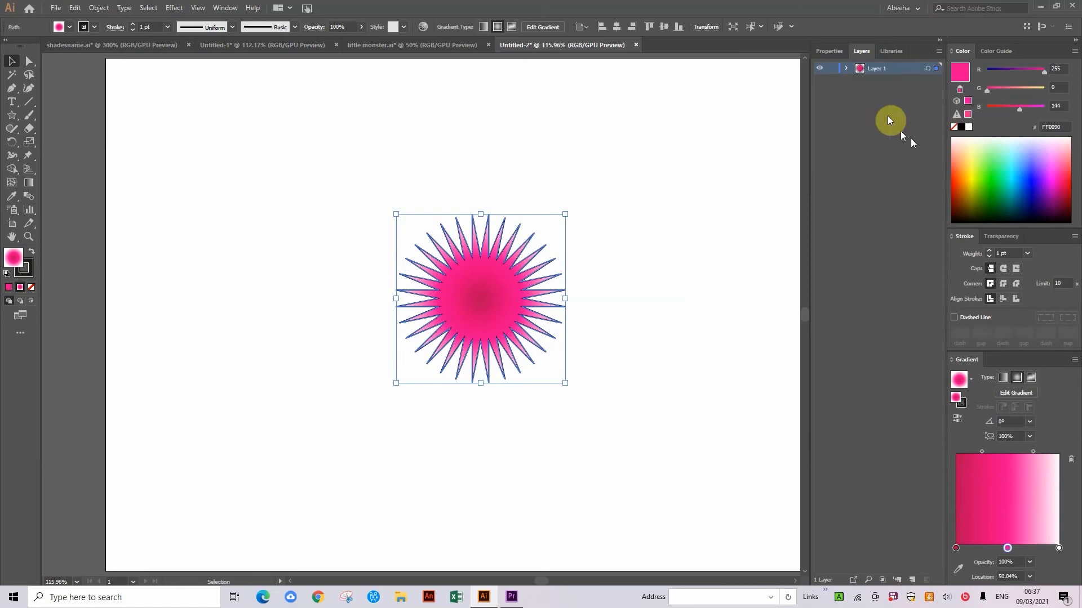
left_click(831, 52)
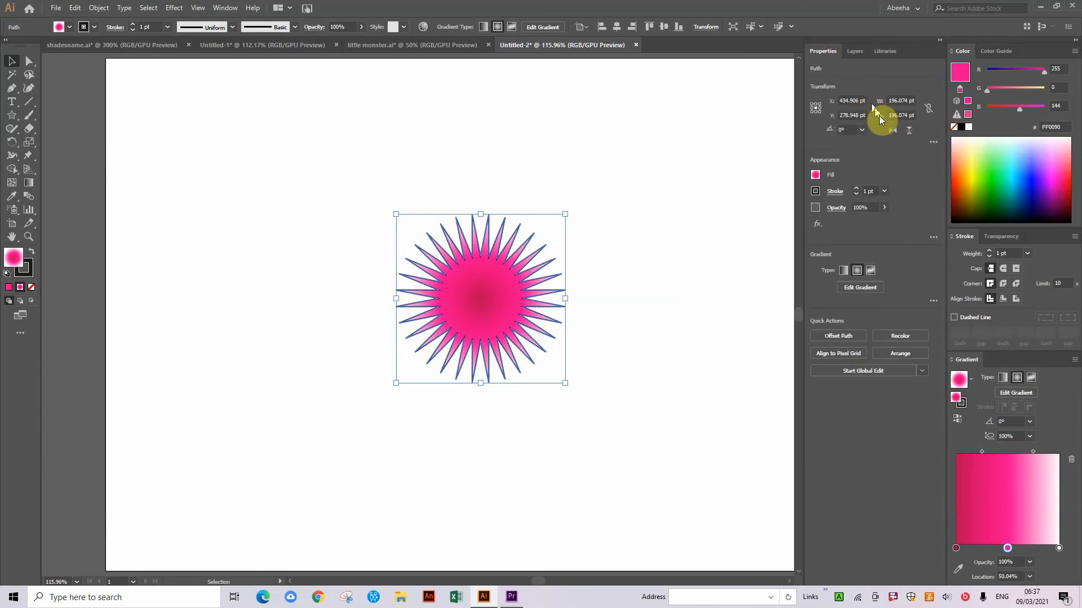
left_click(815, 192)
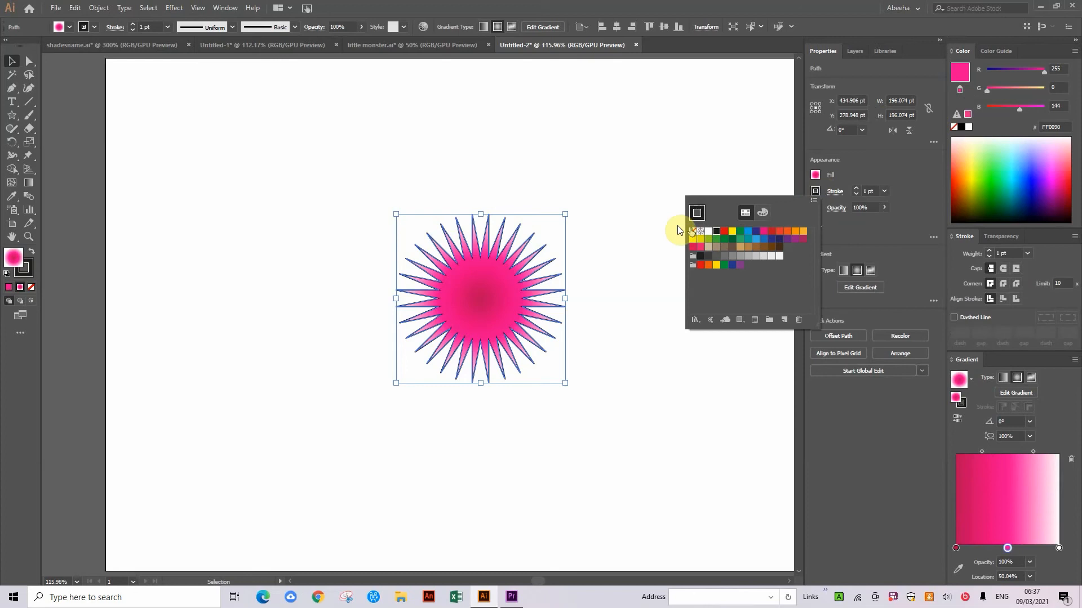
left_click(692, 231)
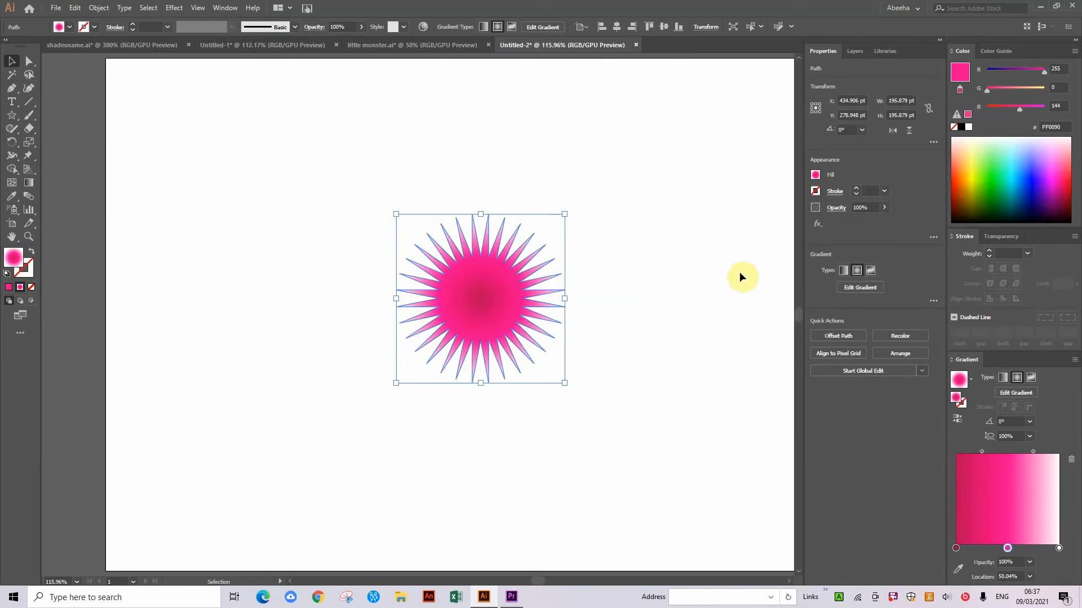
Round all the star's corners to the maximum radius of 1.7 pt and reselect the whole star
left_click(29, 61)
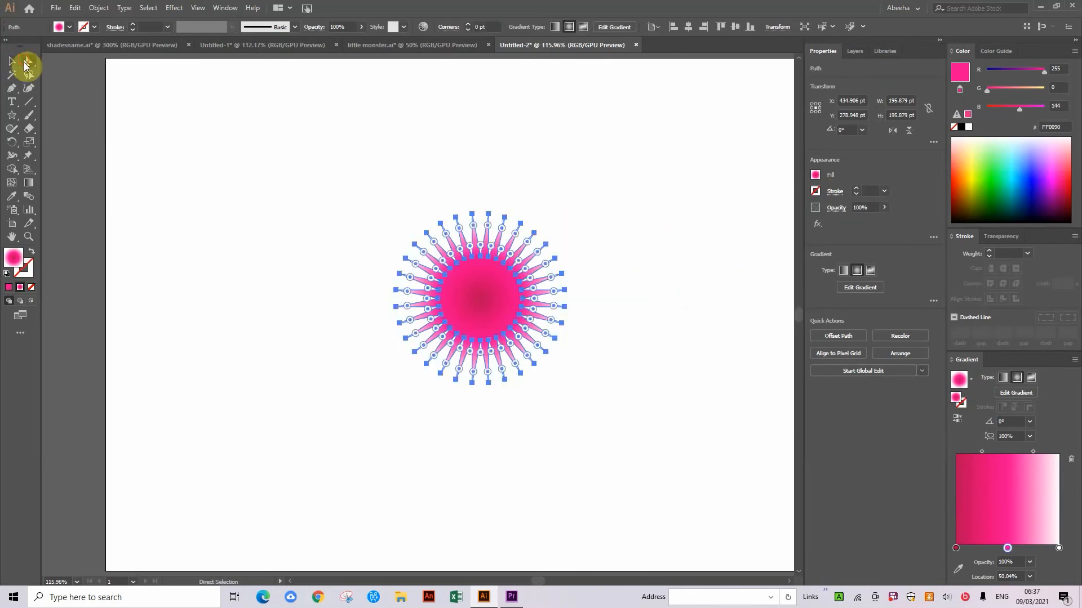
left_click(309, 190)
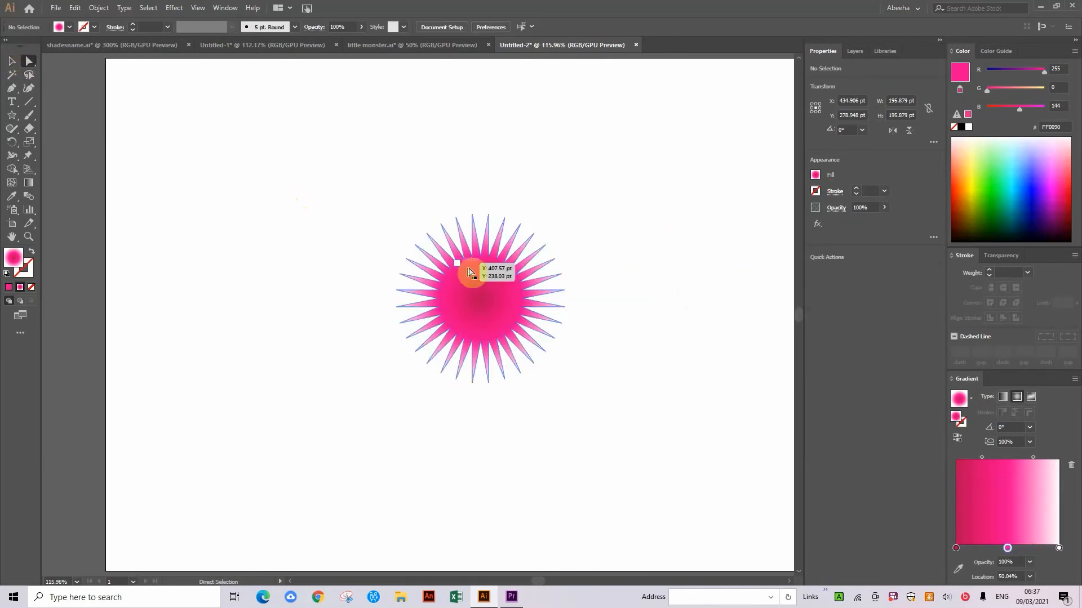
left_click(472, 296)
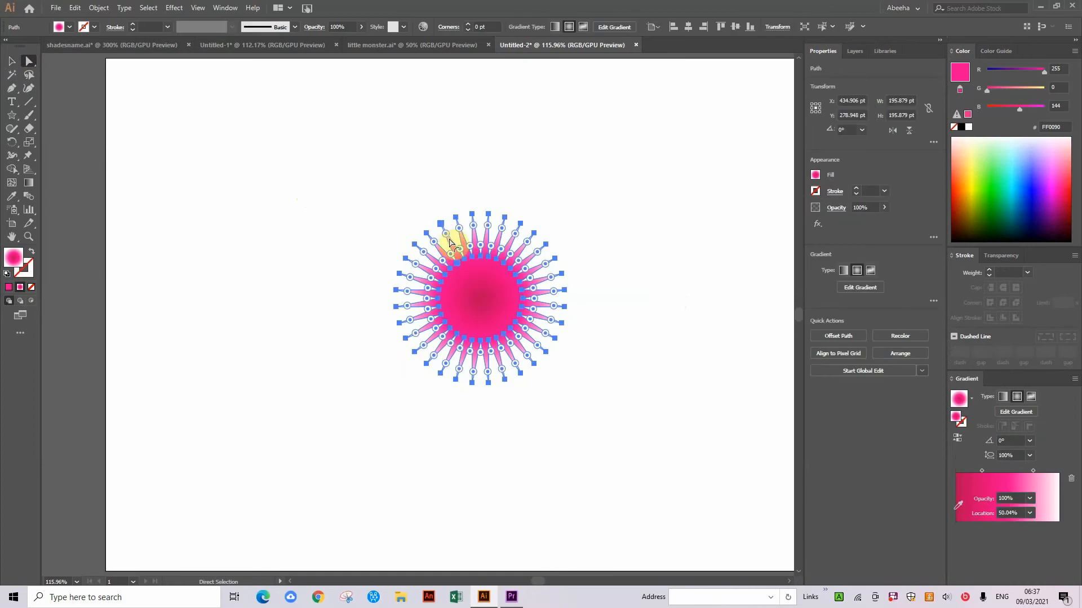
left_click_drag(446, 235, 449, 242)
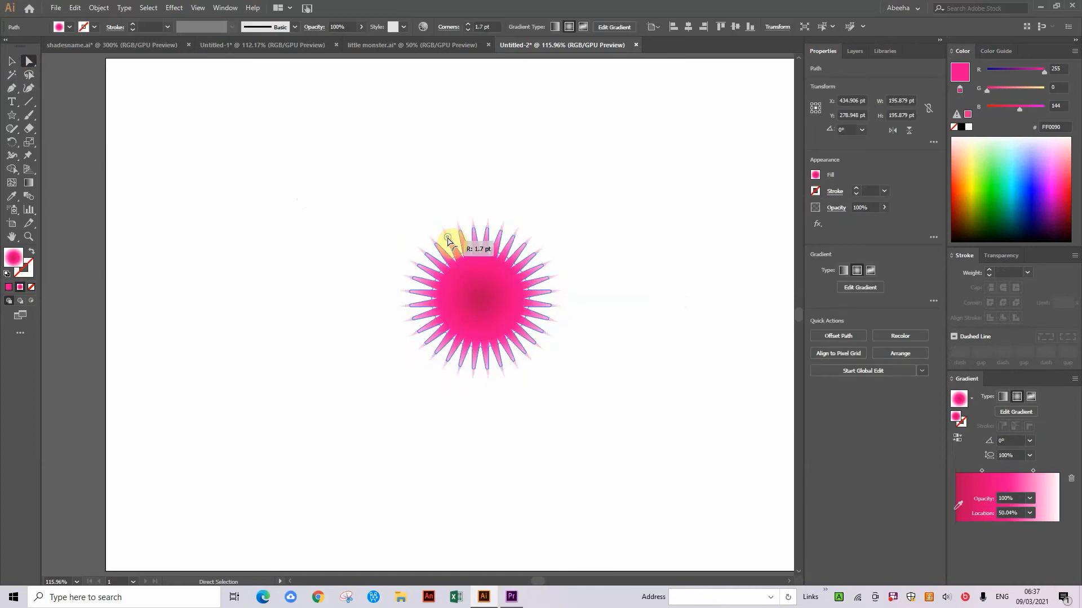
left_click_drag(449, 241, 466, 365)
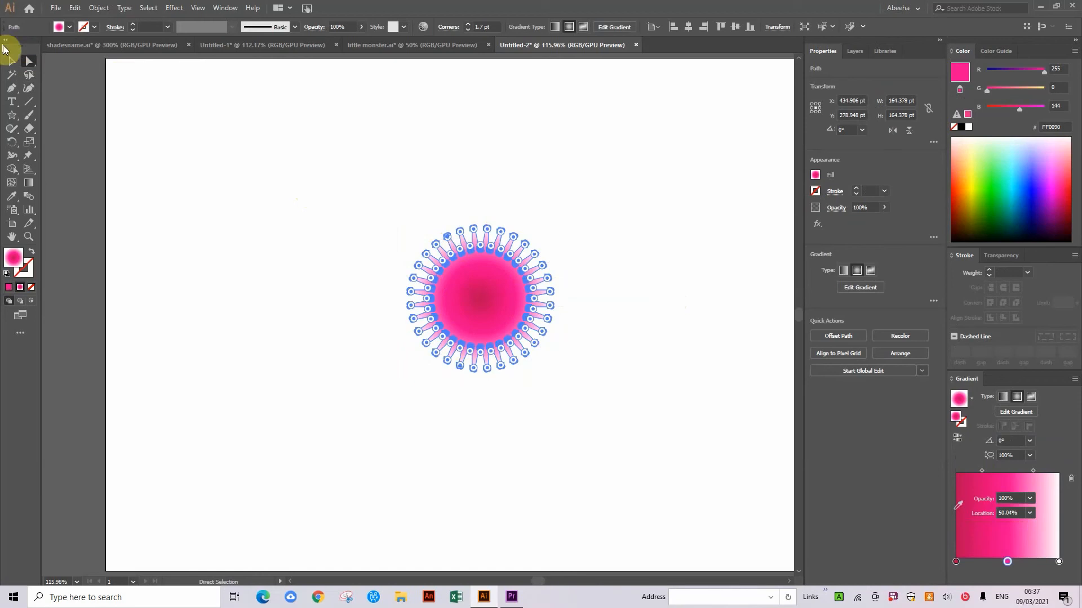
left_click(10, 59)
left_click(221, 195)
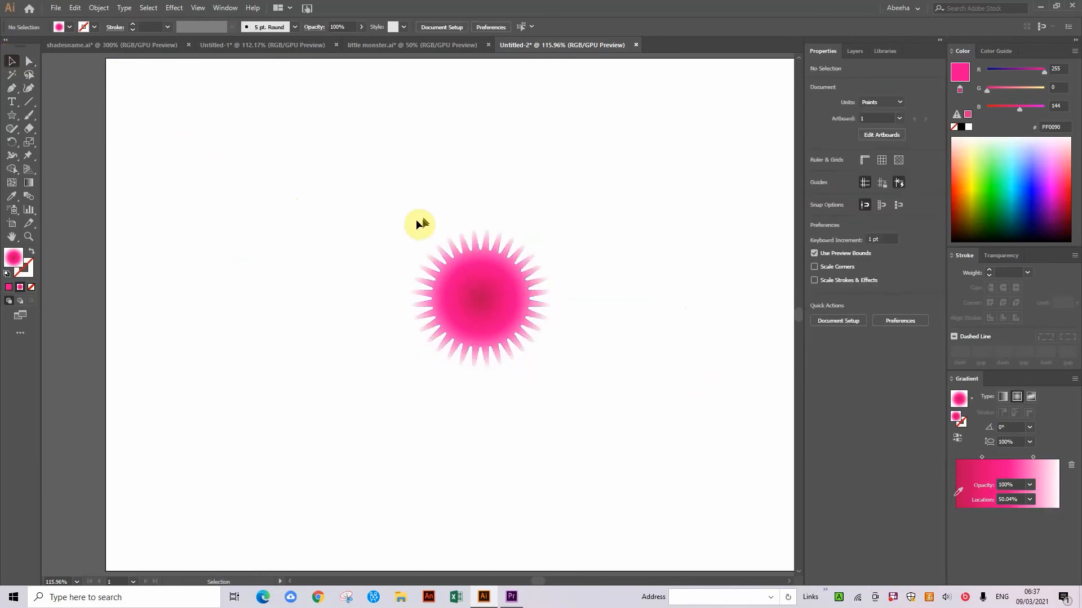
left_click_drag(396, 196, 588, 398)
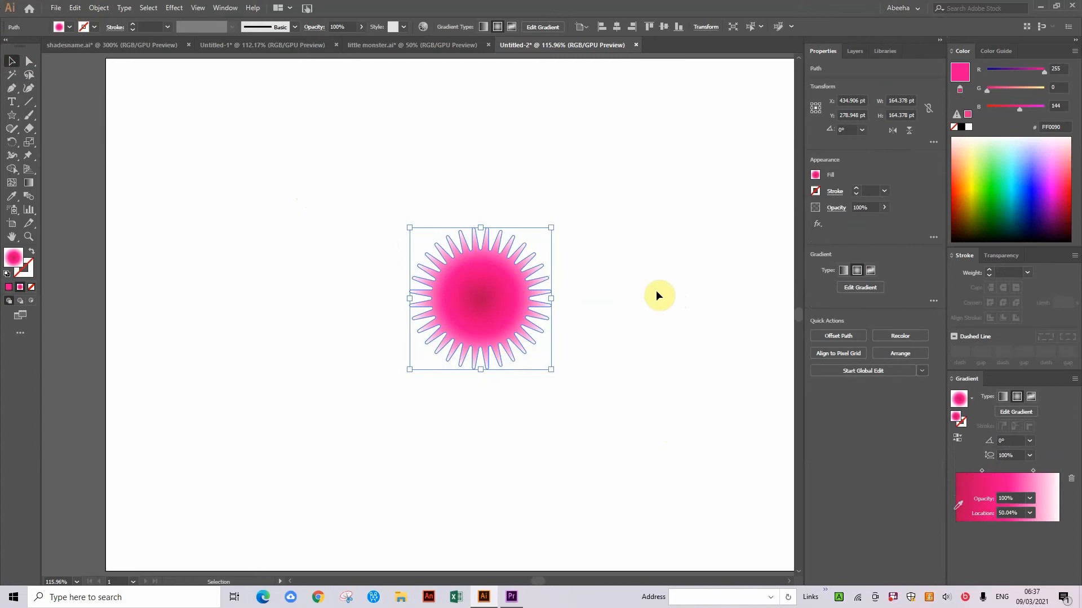
key("a")
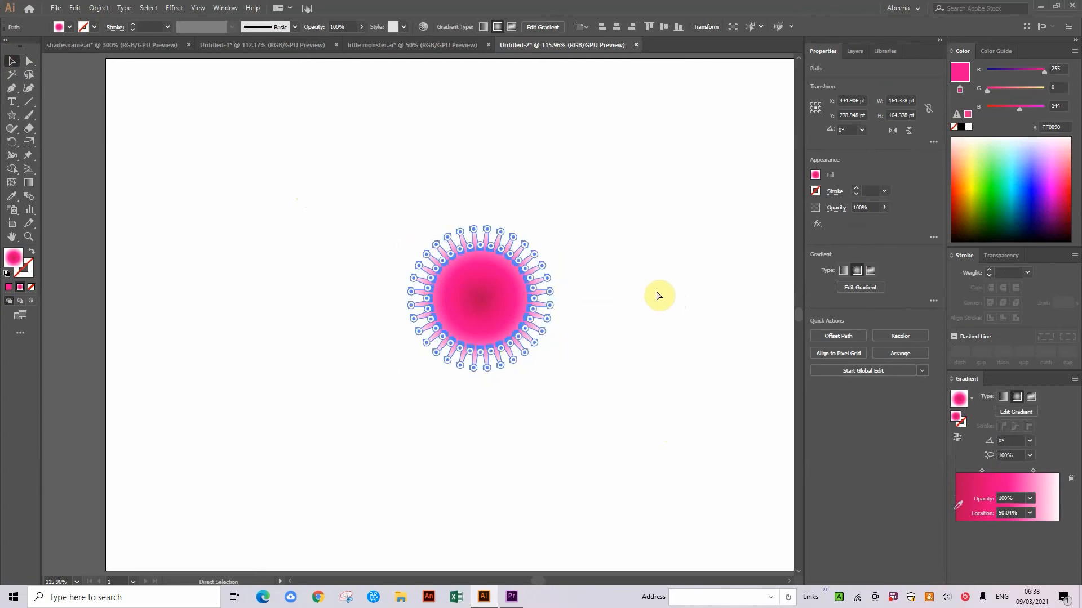
key("v")
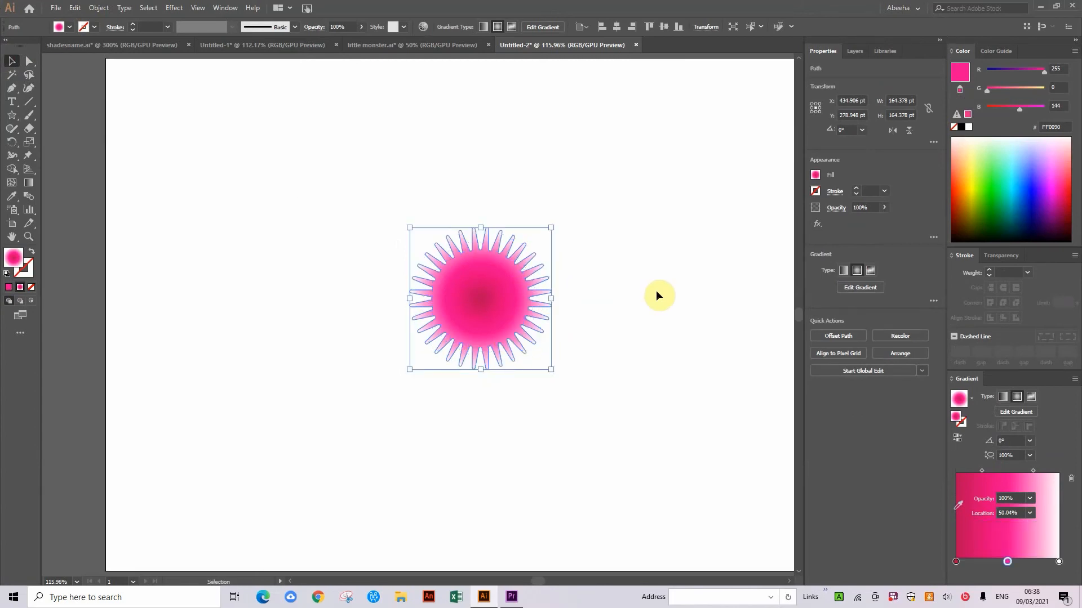
key("a")
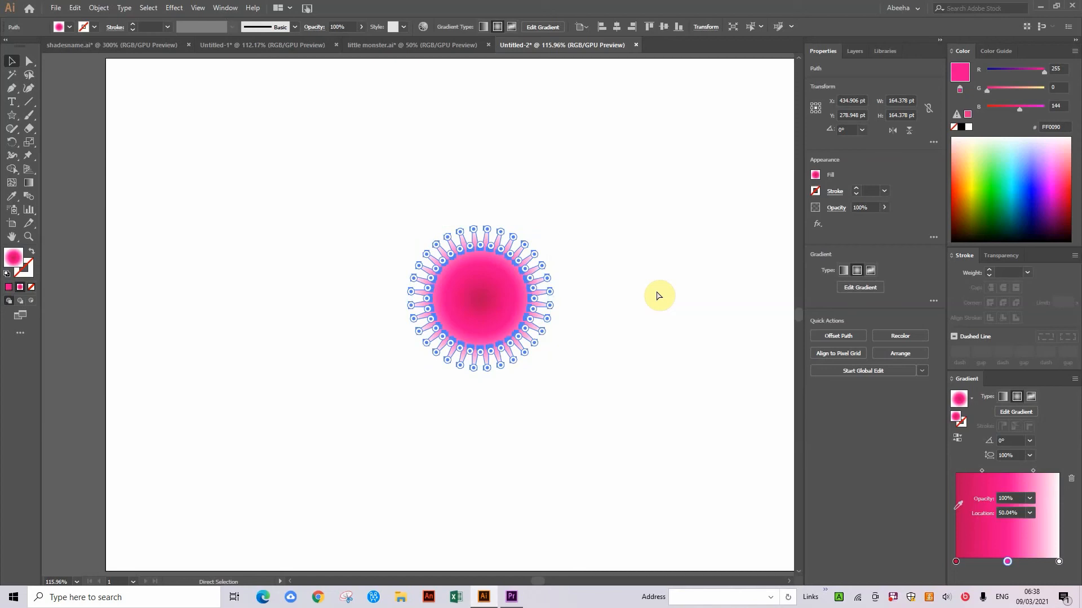
key("v")
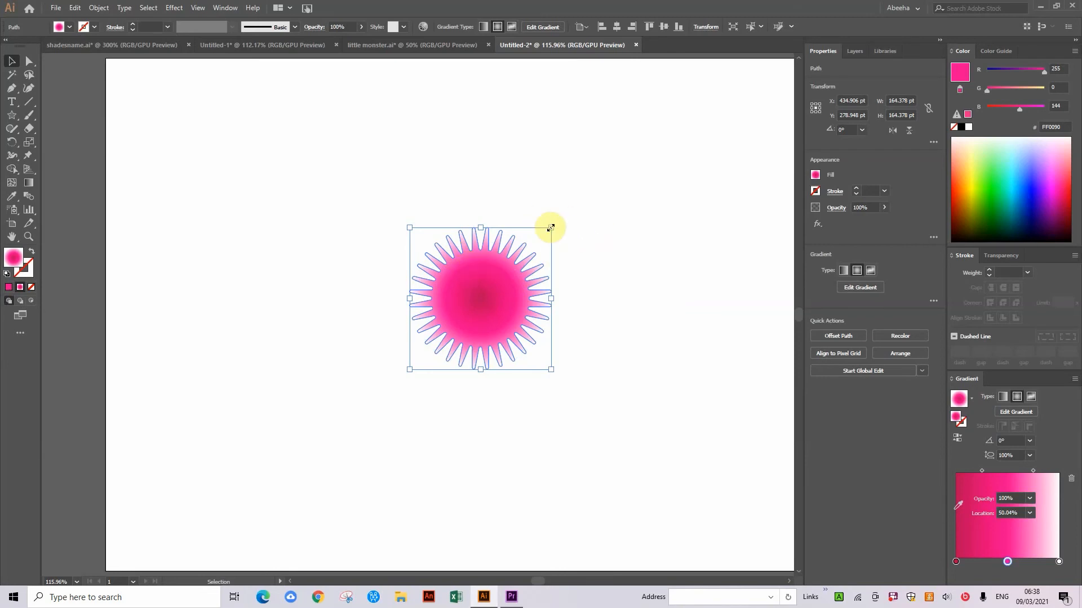
Enlarge the star proportionally to about 251 pt and shrink a duplicate around the same center to about 10.8 pt
left_click_drag(550, 227, 415, 359)
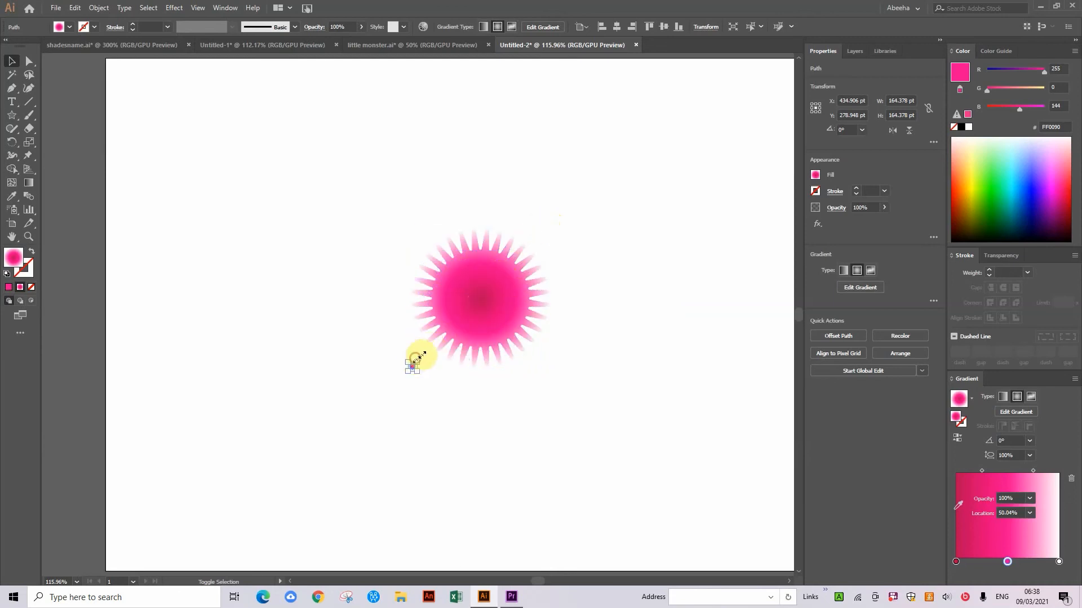
left_click_drag(399, 215, 570, 354)
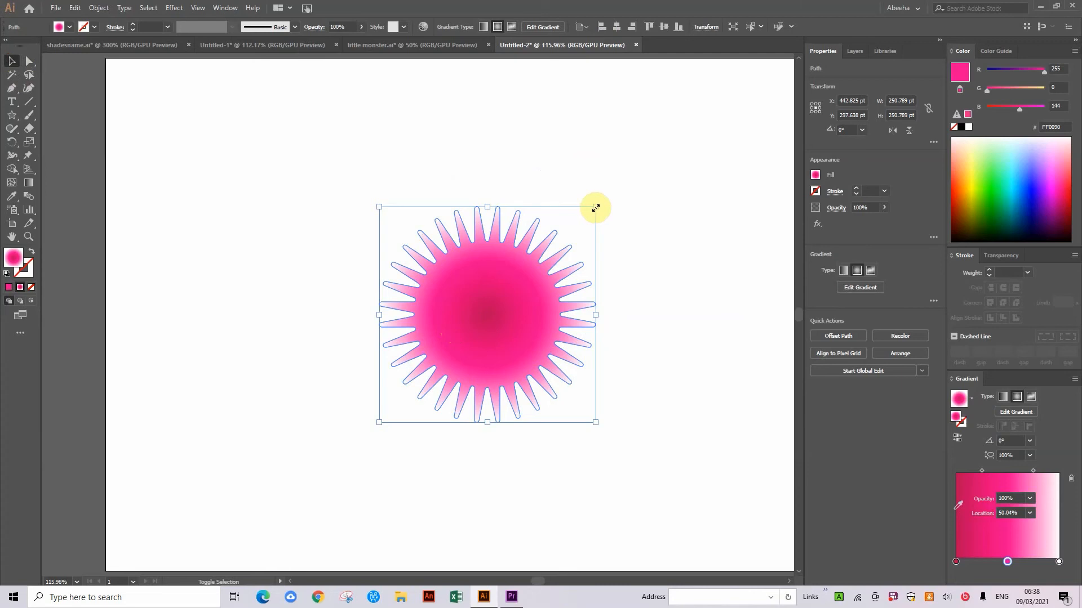
left_click_drag(596, 208, 563, 244)
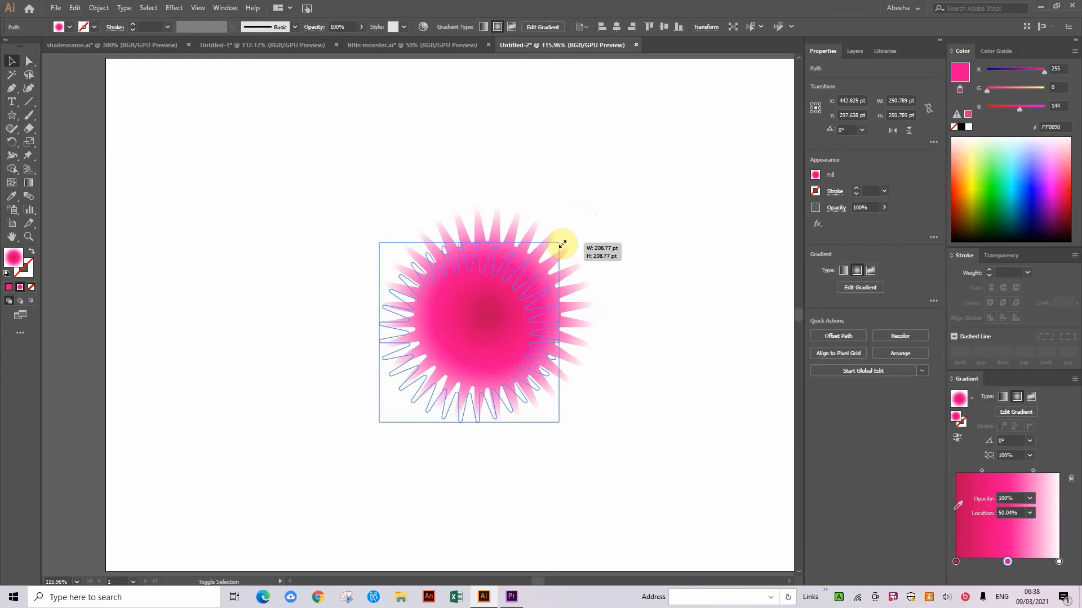
key("alt")
left_click_drag(562, 244, 493, 309)
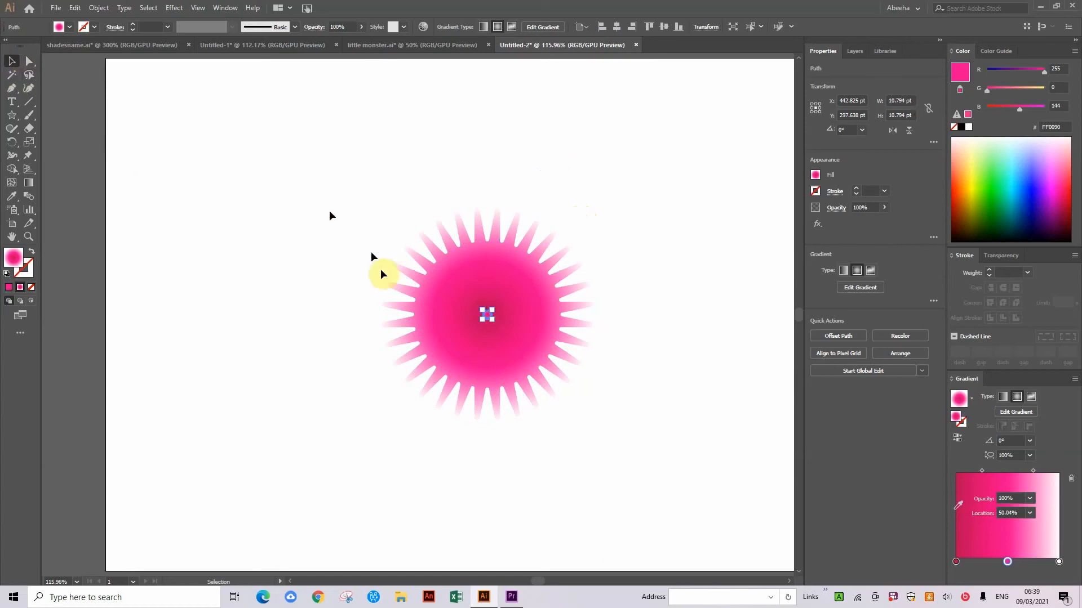
Select both stars and set the blend options to 100 specified steps with Align to Path orientation
left_click_drag(314, 222, 669, 461)
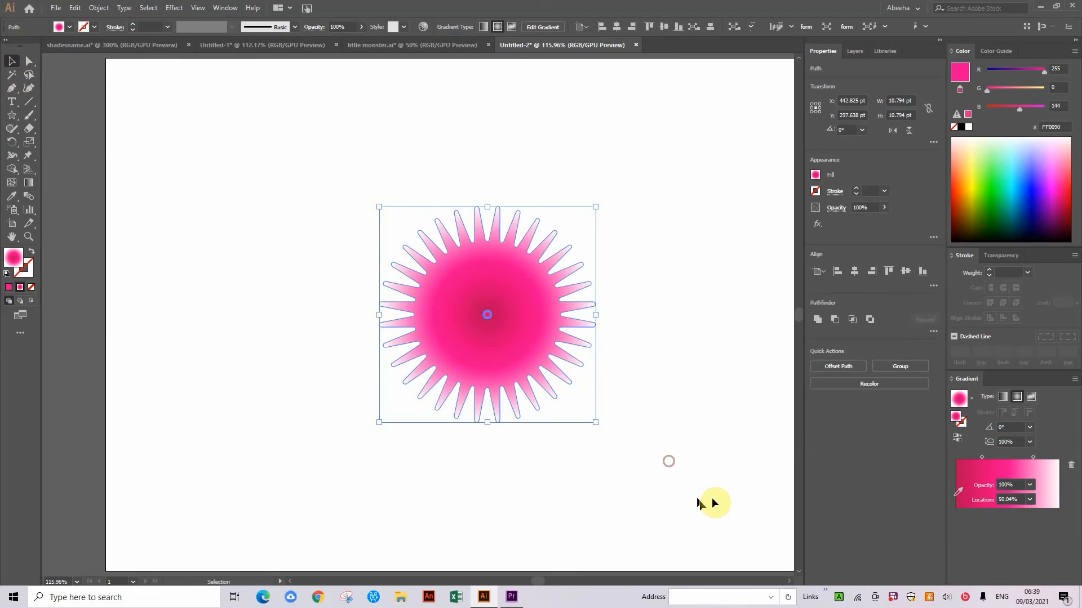
left_click(97, 8)
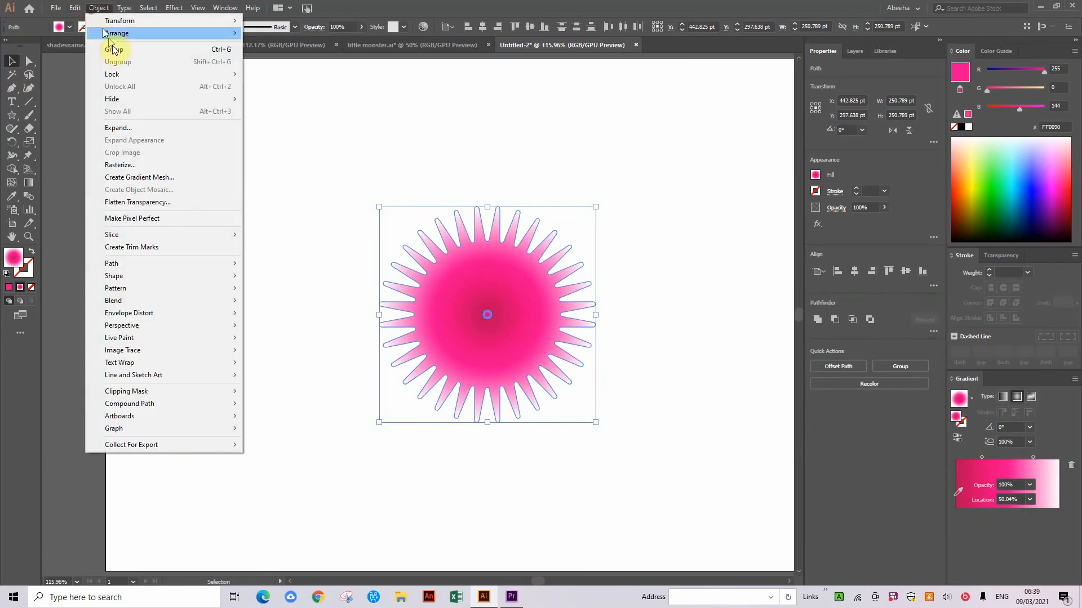
mouse_move(237, 303)
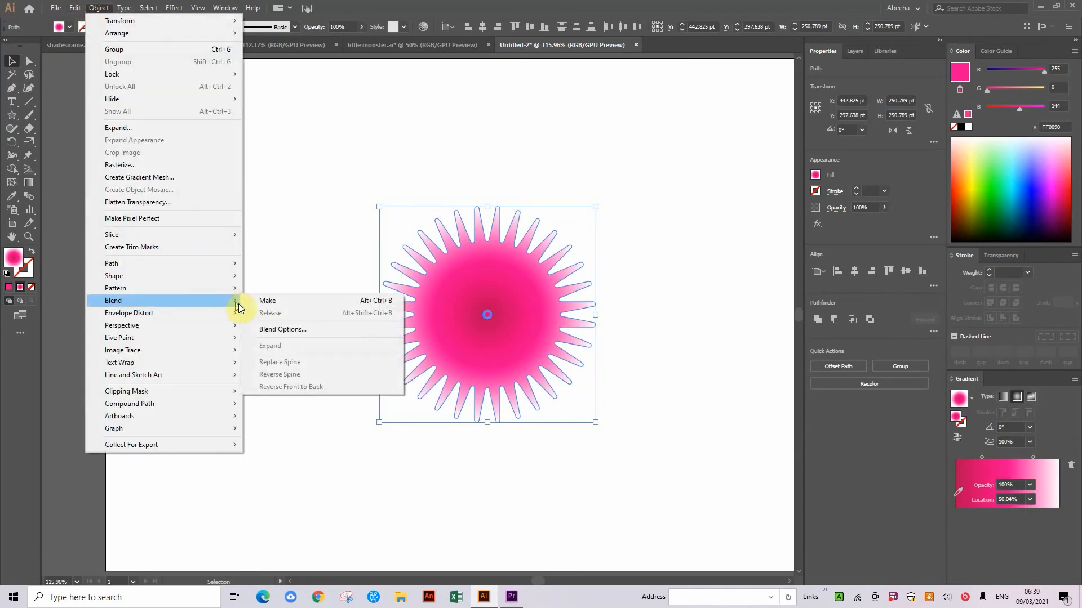
left_click(299, 330)
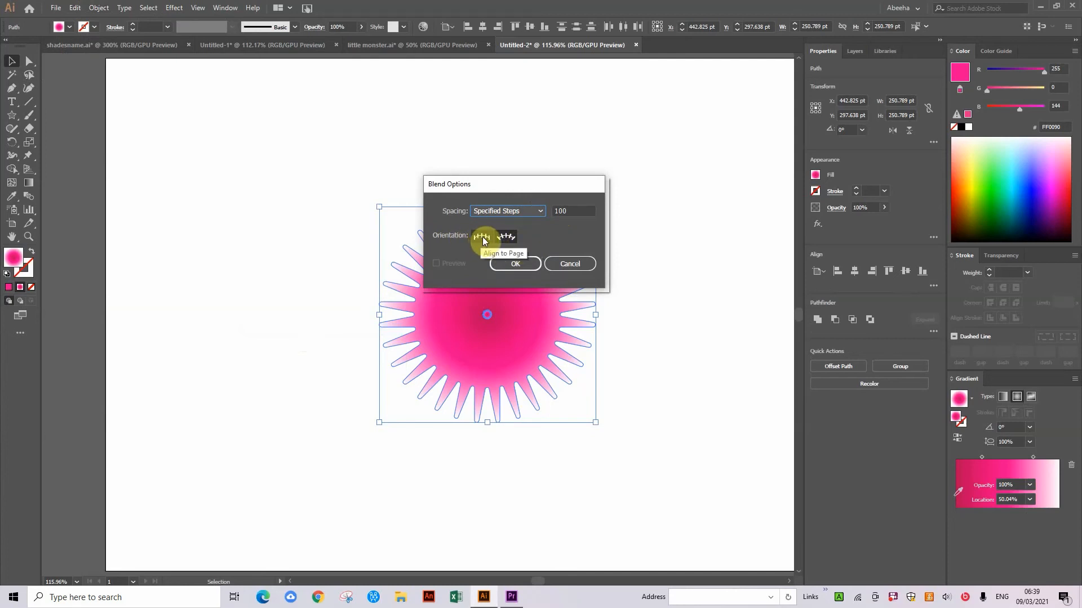
left_click(499, 241)
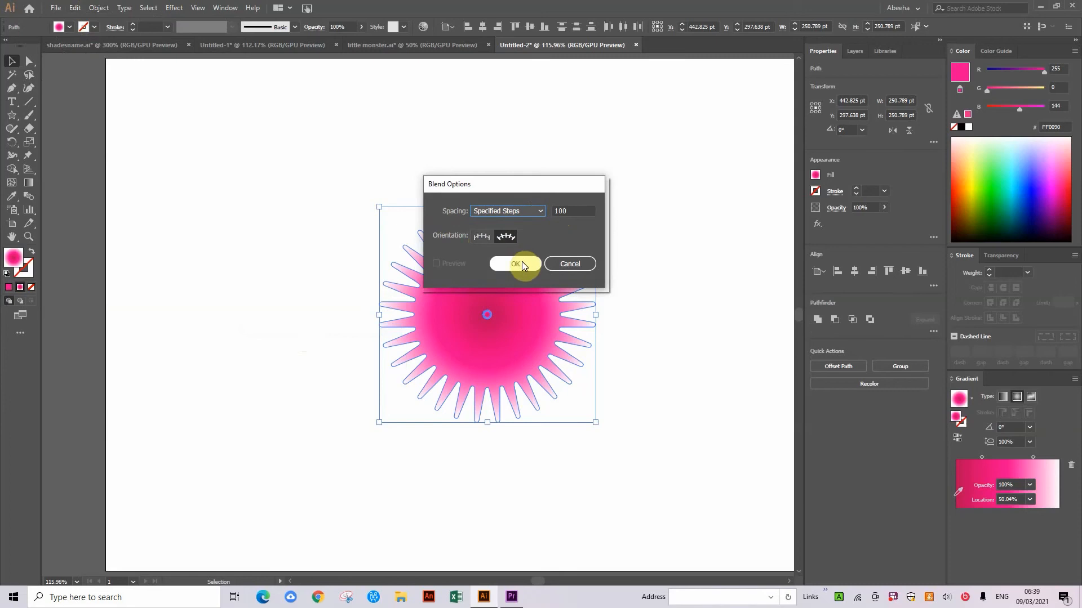
left_click(515, 264)
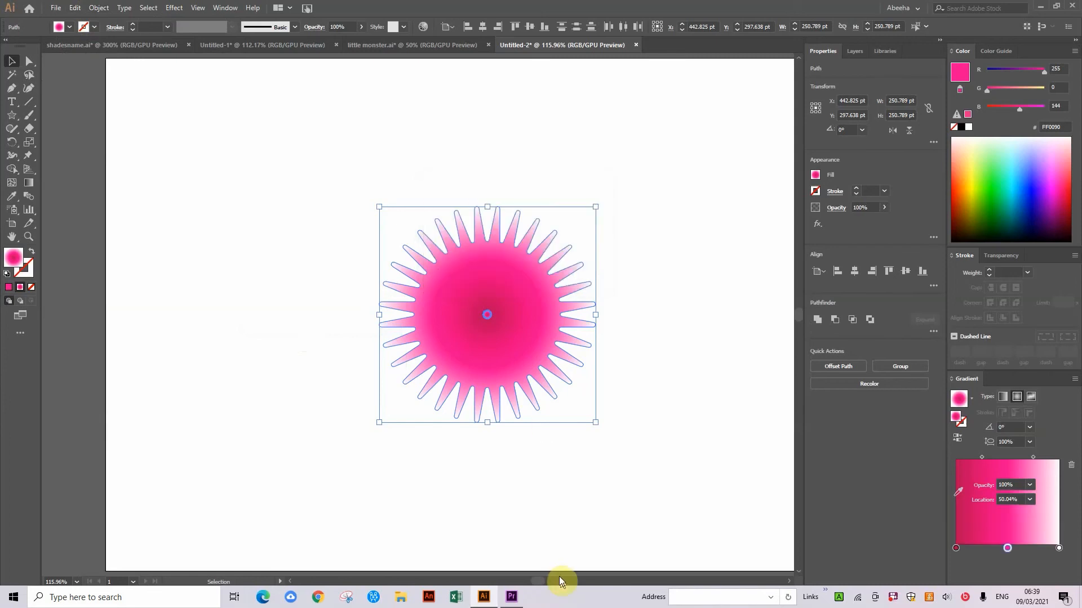
Make a blend between the large and small stars and deselect it
left_click(105, 7)
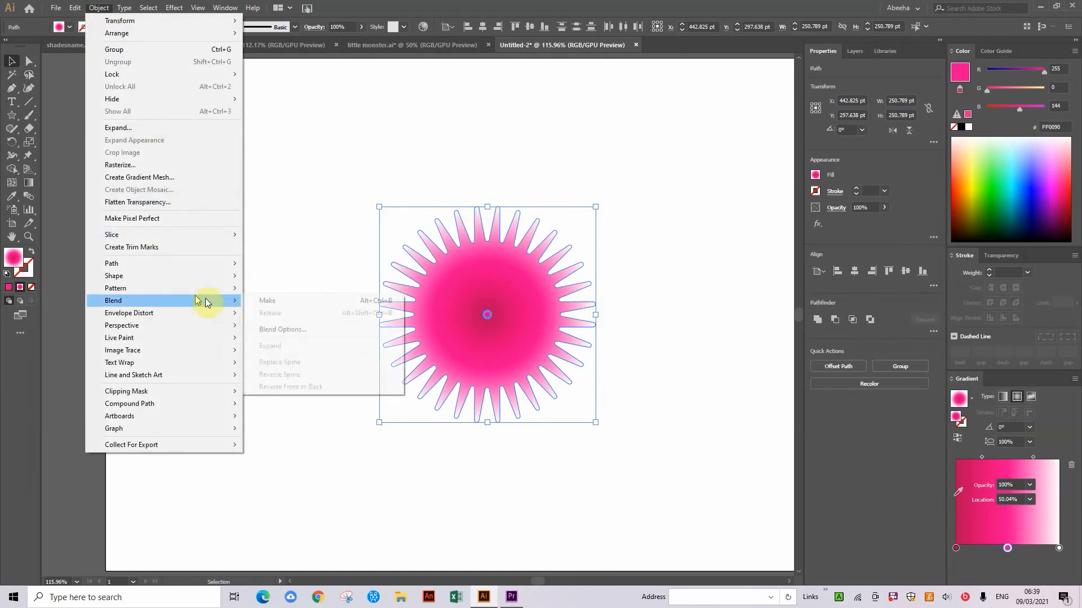
left_click(263, 302)
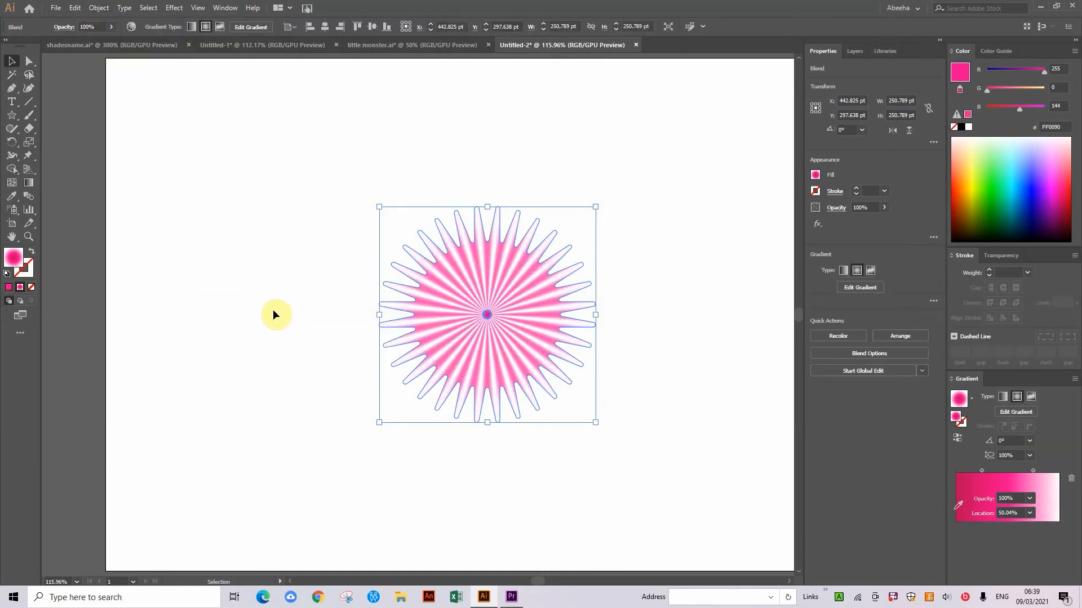
left_click(293, 338)
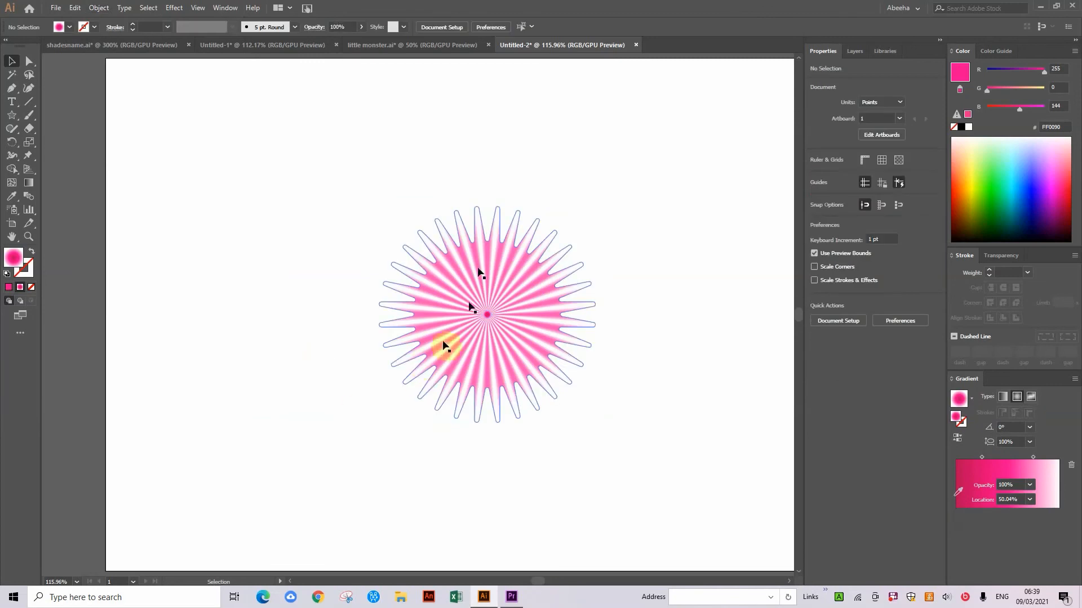
Select the star blend and apply the Pucker & Bloat effect to it with Preview enabled
left_click_drag(268, 183, 620, 398)
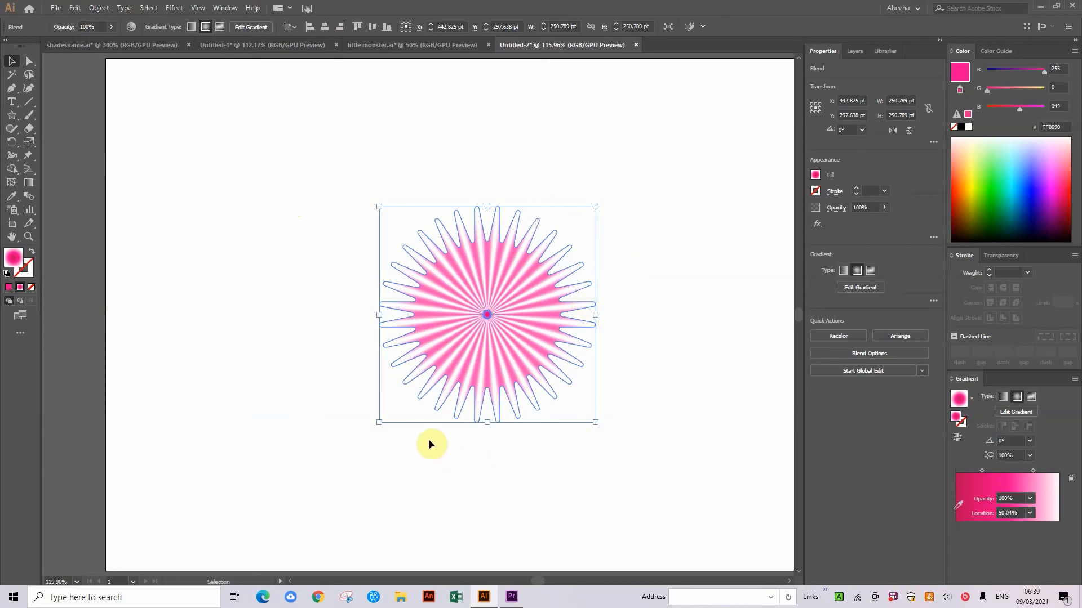
left_click(173, 7)
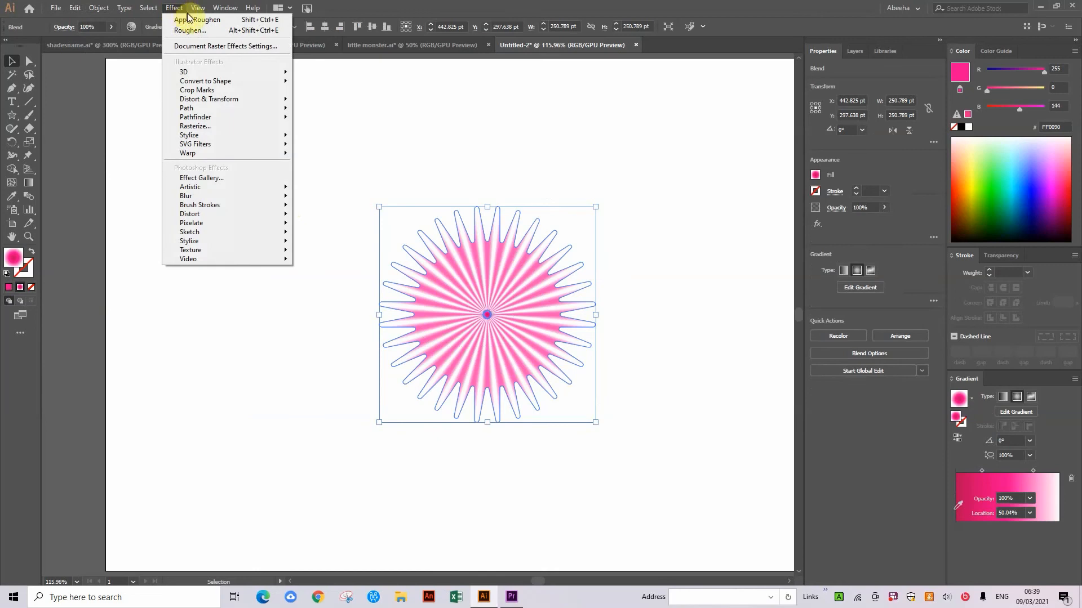
left_click(226, 8)
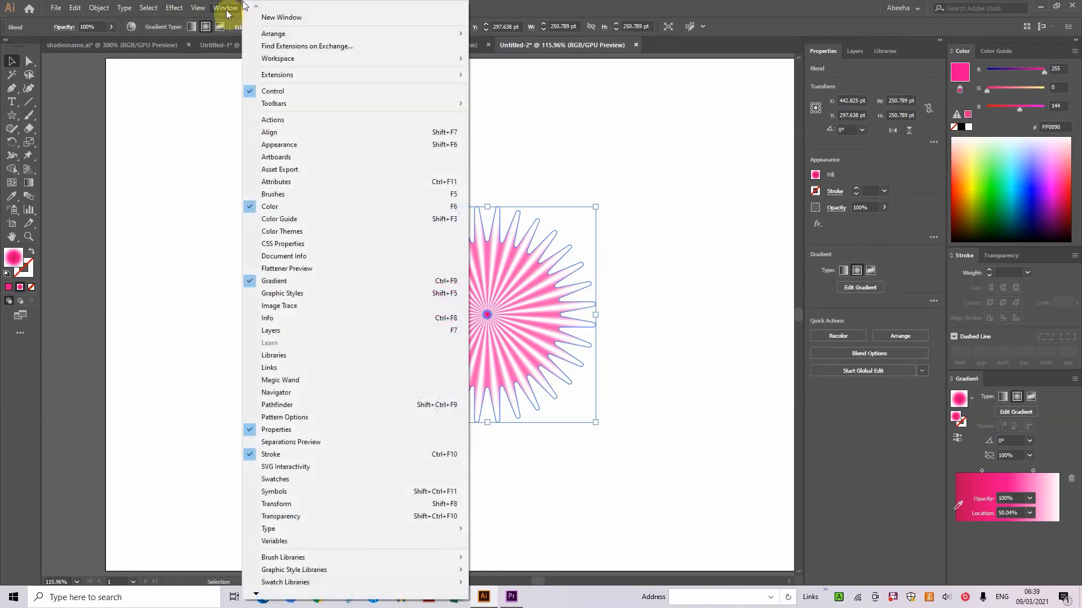
mouse_move(175, 8)
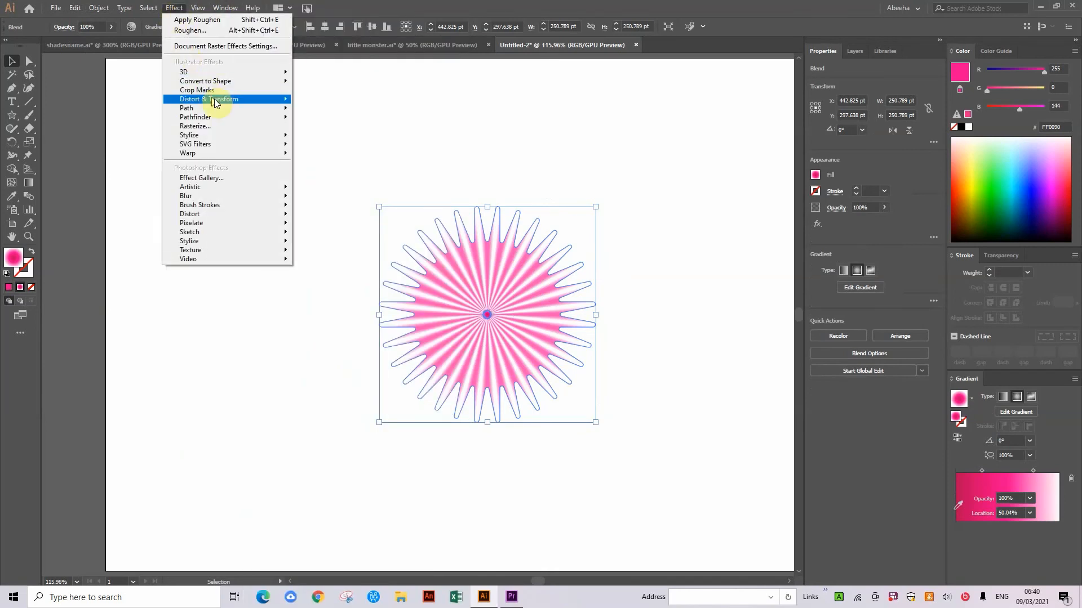
mouse_move(260, 102)
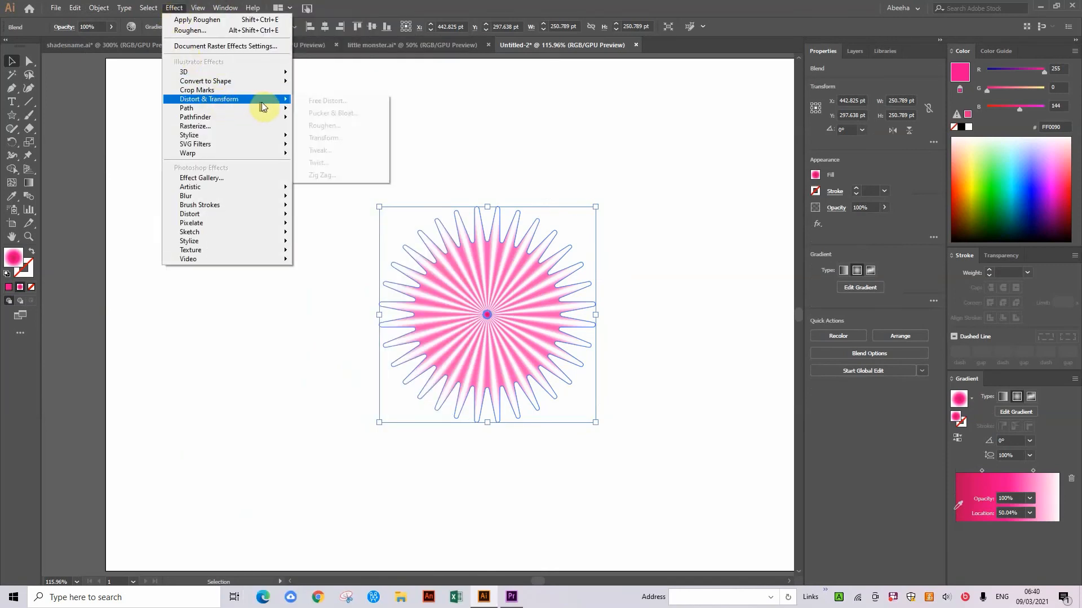
left_click(327, 118)
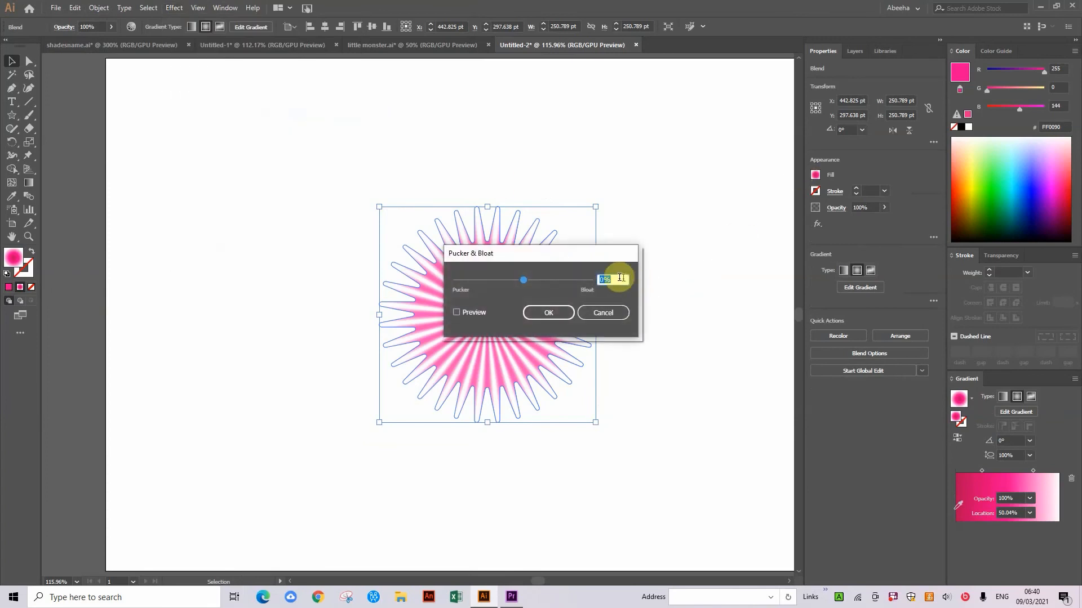
left_click(456, 312)
double_click(617, 276)
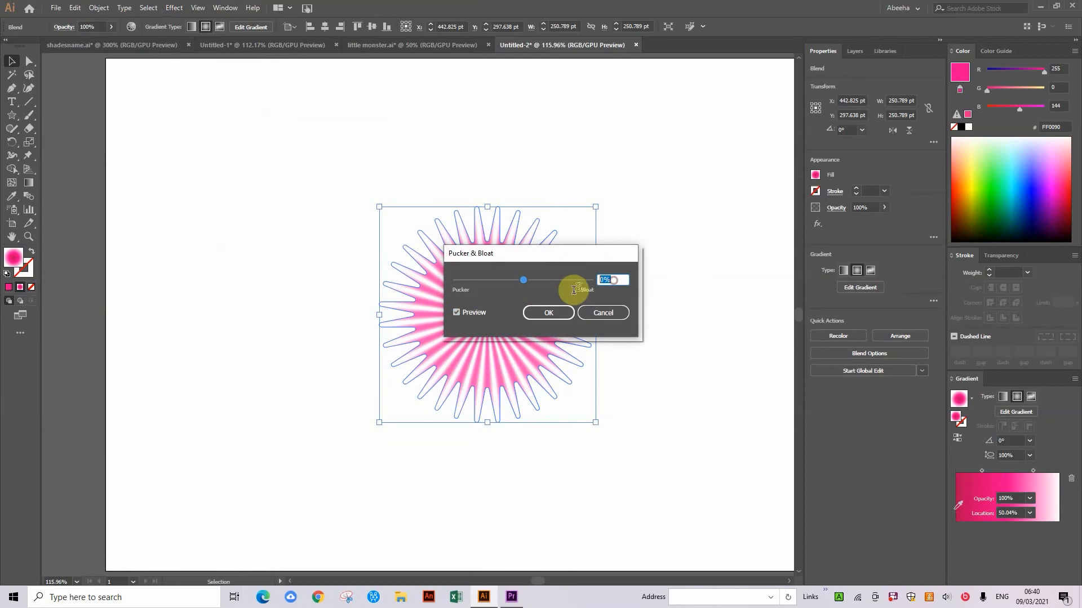
key("BackSpace")
left_click(533, 313)
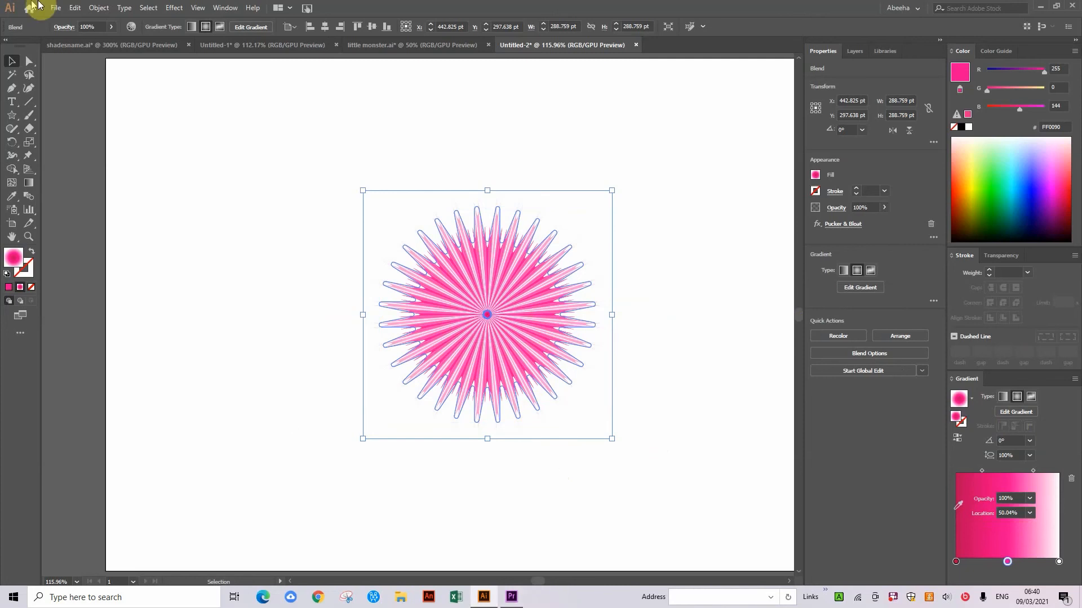
Apply the Roughen effect to the blend with 5% relative size, detail 0 and smooth points, with Preview enabled
left_click(173, 7)
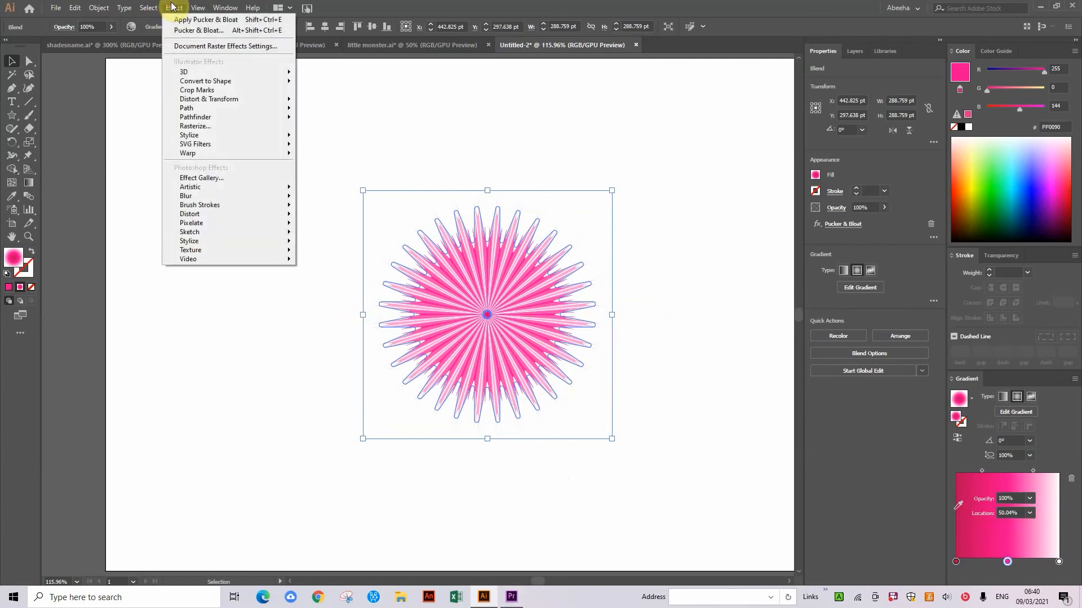
mouse_move(294, 101)
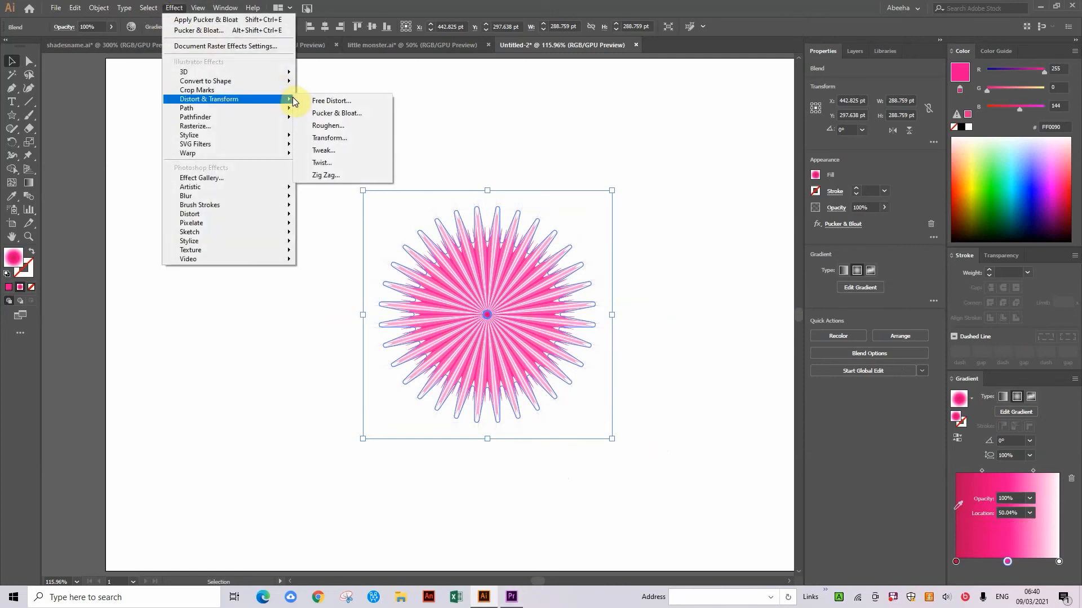
left_click(331, 126)
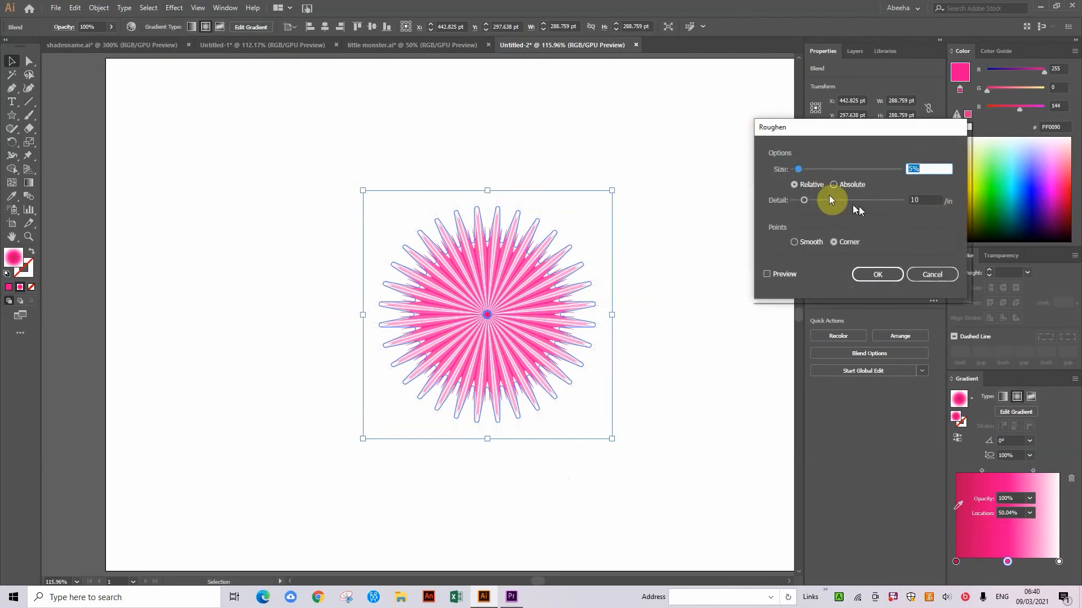
left_click_drag(806, 201, 713, 212)
left_click(789, 241)
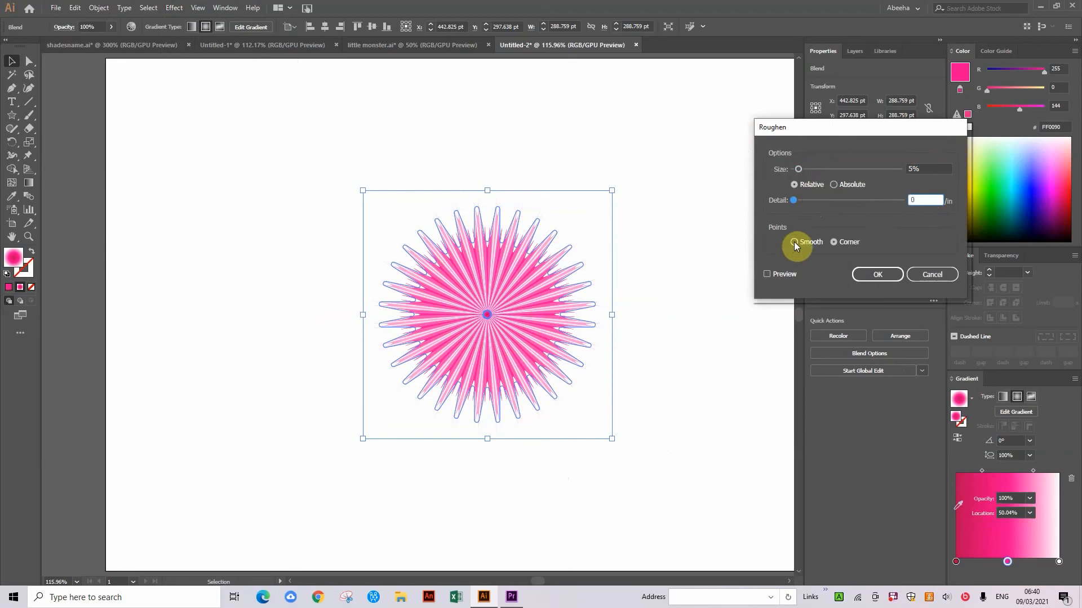
left_click(767, 275)
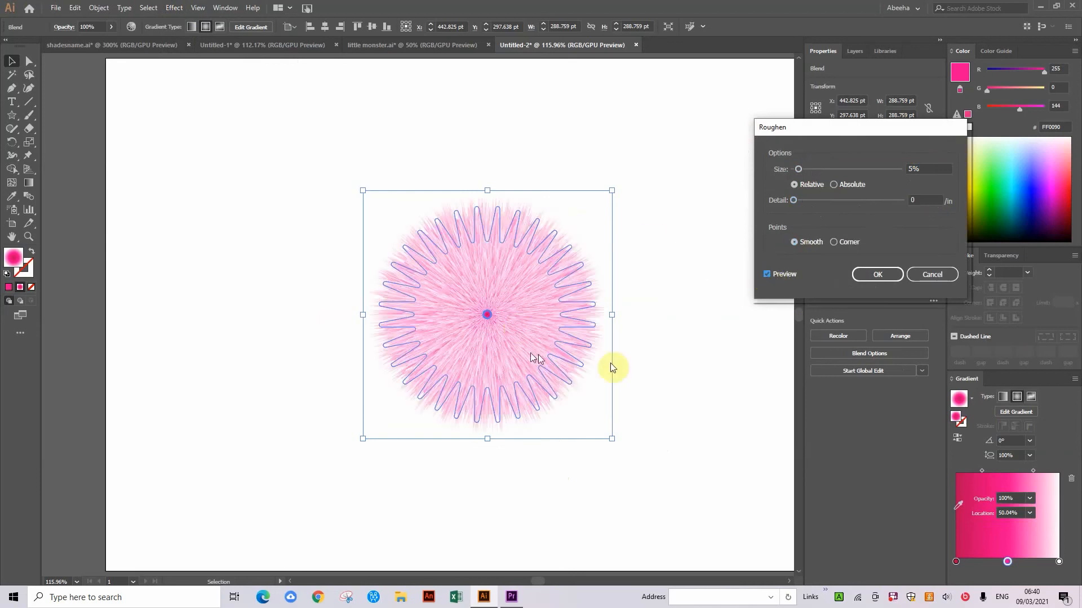
left_click(880, 274)
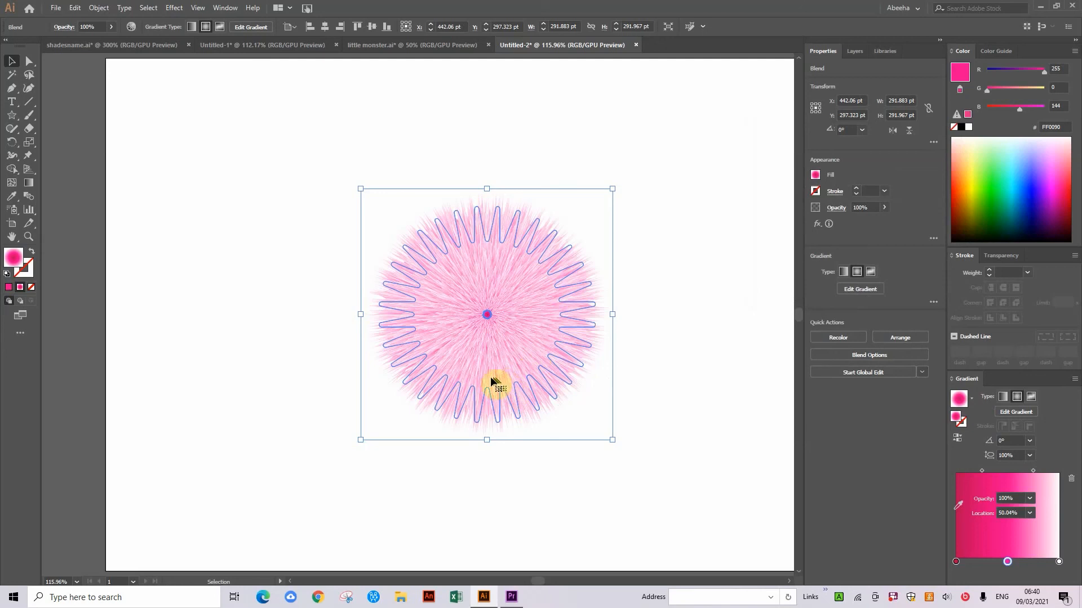
Isolate the blend and move its small center star up above the large star to form a furry teardrop body, then exit isolation
right_click(503, 328)
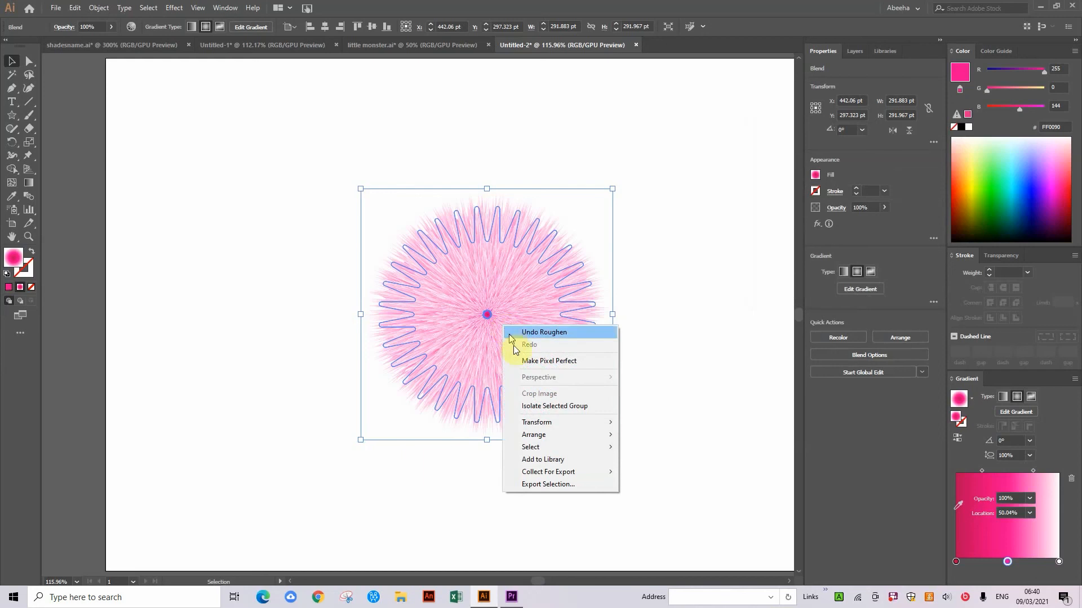
left_click(541, 408)
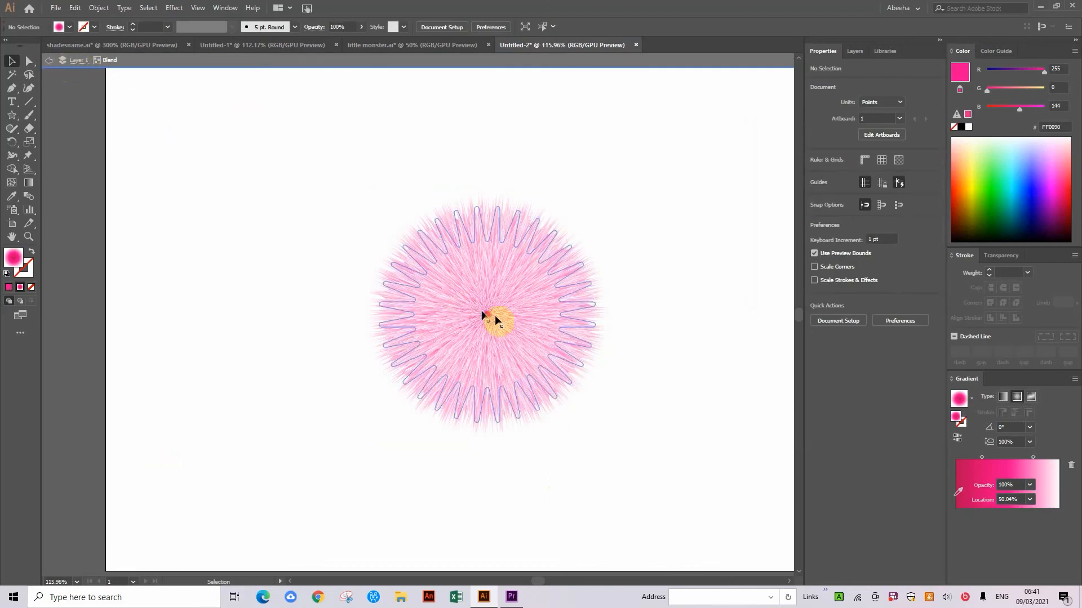
left_click_drag(495, 319, 491, 126)
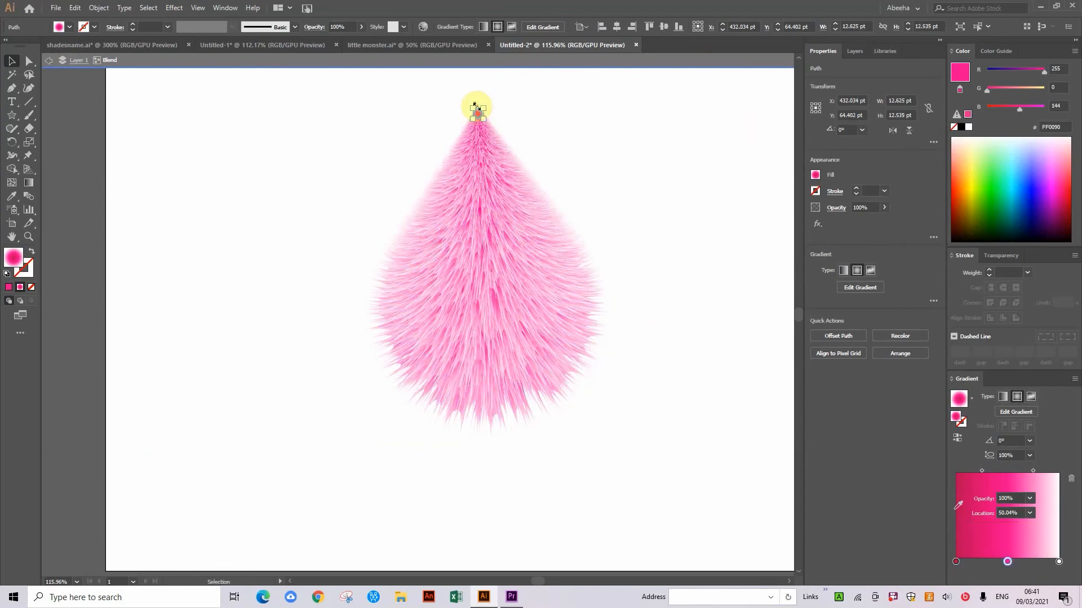
left_click_drag(477, 114, 483, 124)
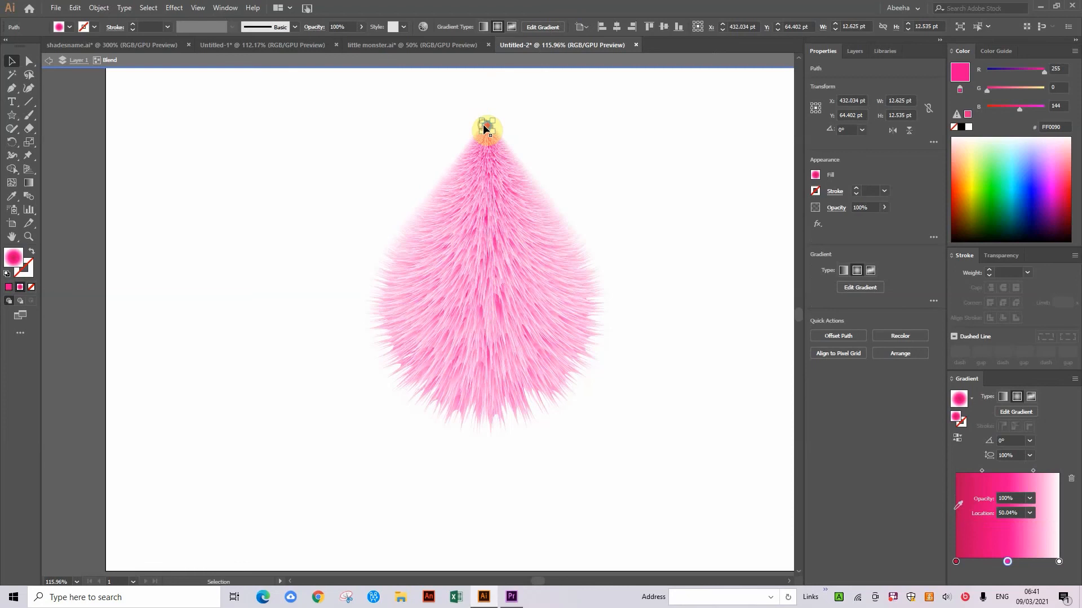
left_click(45, 61)
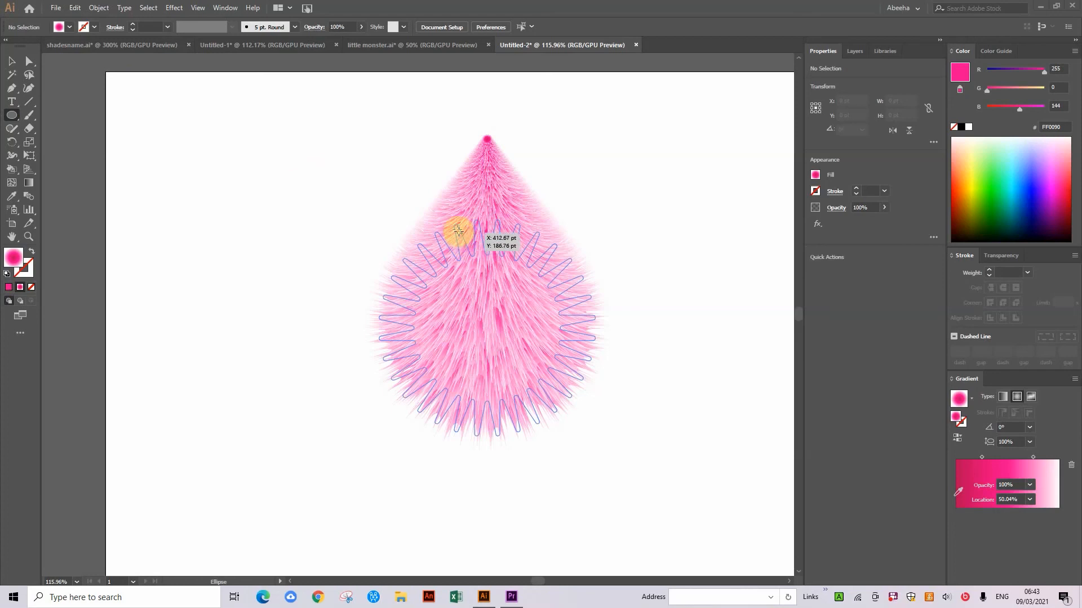
Add a new layer above the furry body and lock Layer 1
left_click(850, 55)
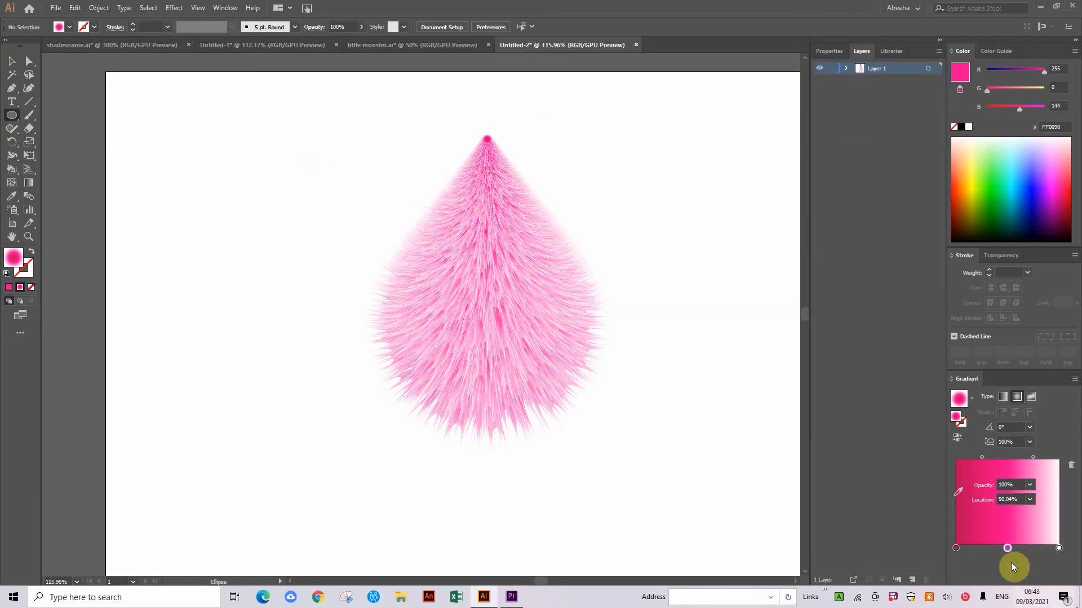
left_click(909, 581)
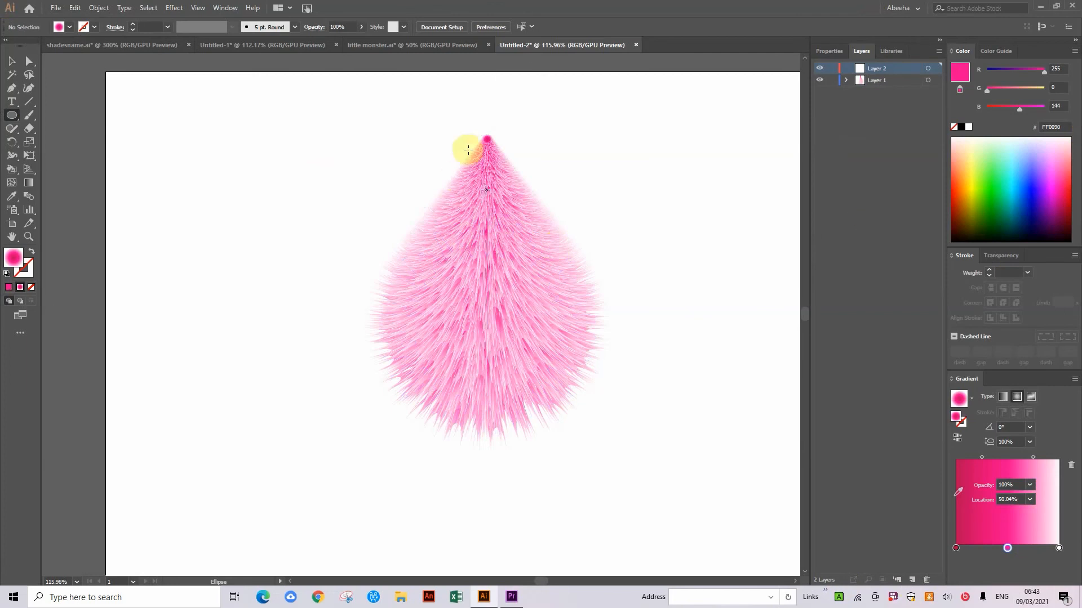
left_click(831, 81)
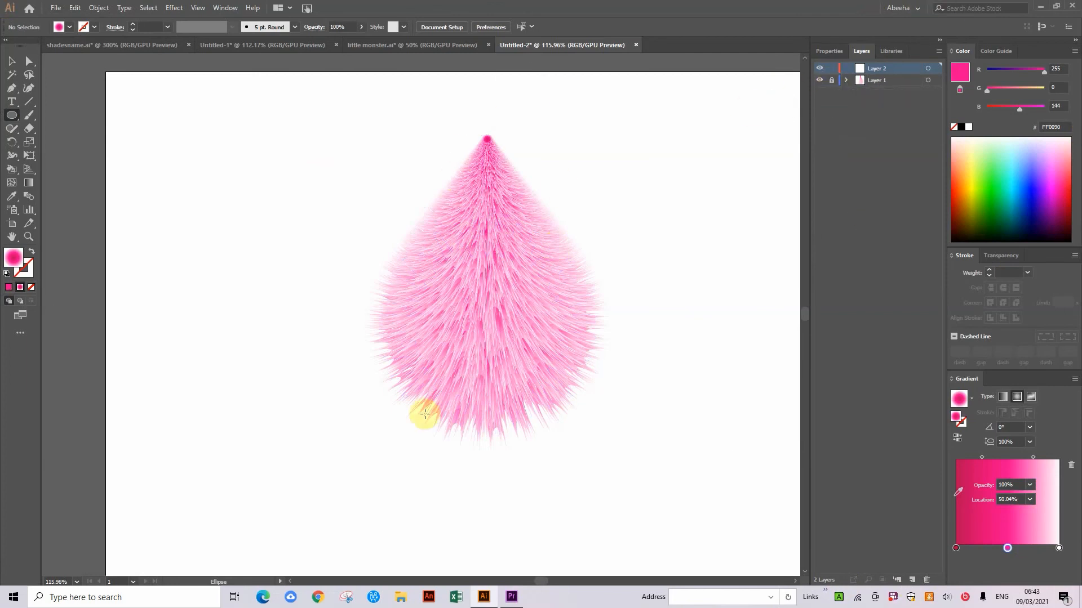
Draw an upright ellipse about 48.7 by 68.1 pt on the upper body and shift it left of the center line as an eye
key("ctrl+=")
key("ctrl+=")
key("ctrl+=")
key("ctrl+=")
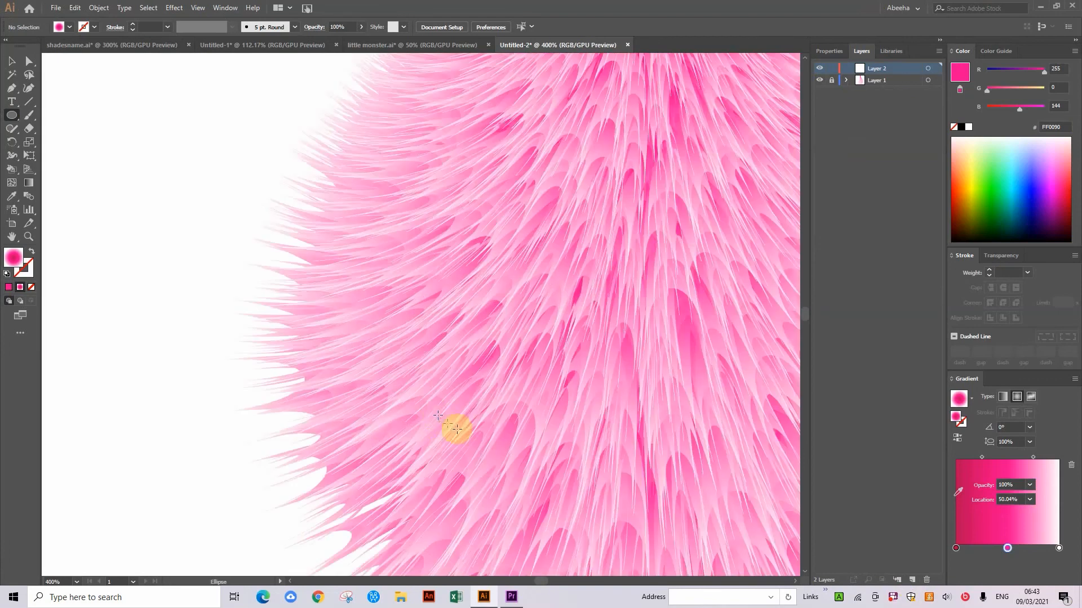
left_click_drag(522, 365, 454, 287)
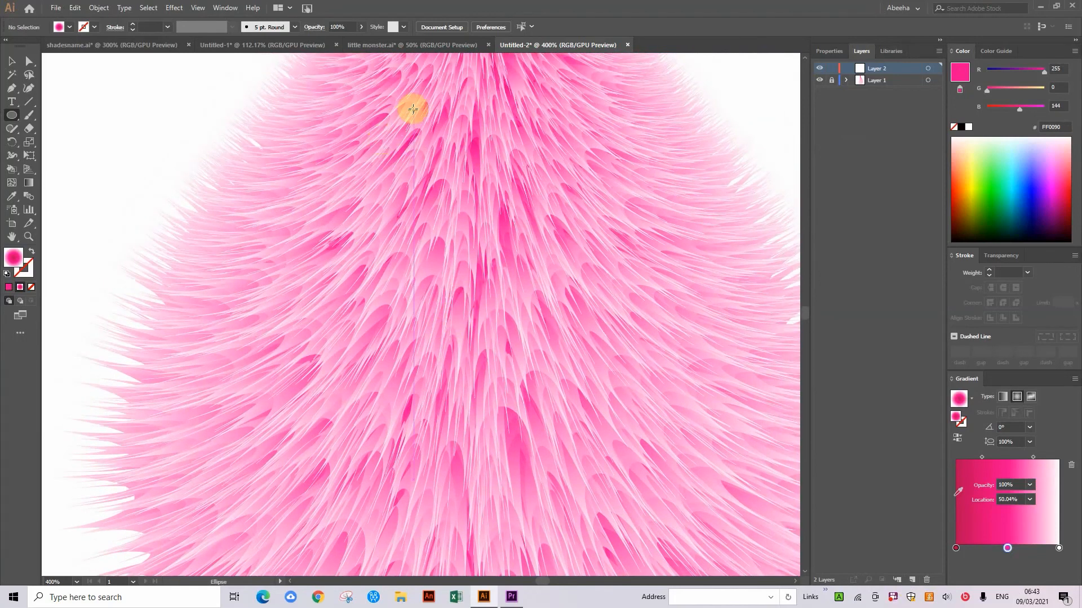
left_click_drag(411, 107, 558, 309)
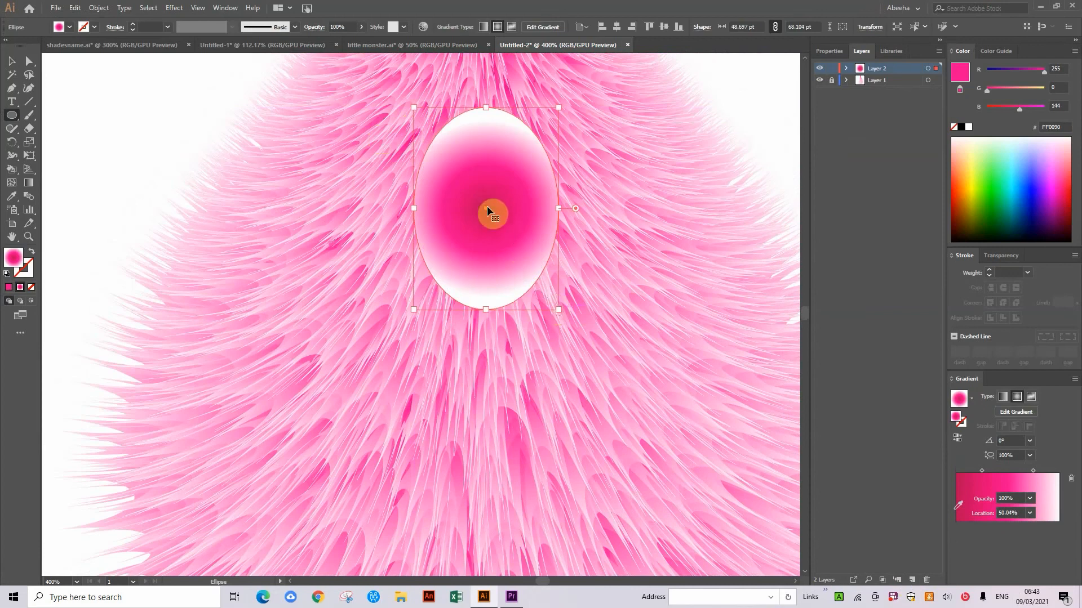
left_click_drag(486, 207, 425, 208)
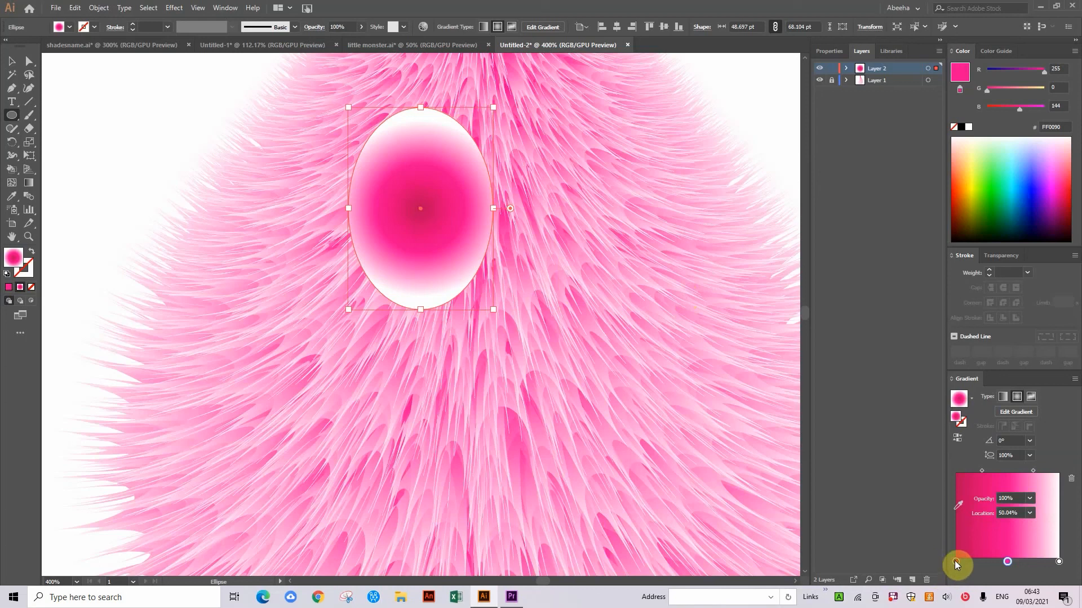
Recolor the eye's radial gradient with dark blue 02007F at the center stop and light blue 00C5E9 at the middle stop
left_click(26, 185)
left_click(416, 210)
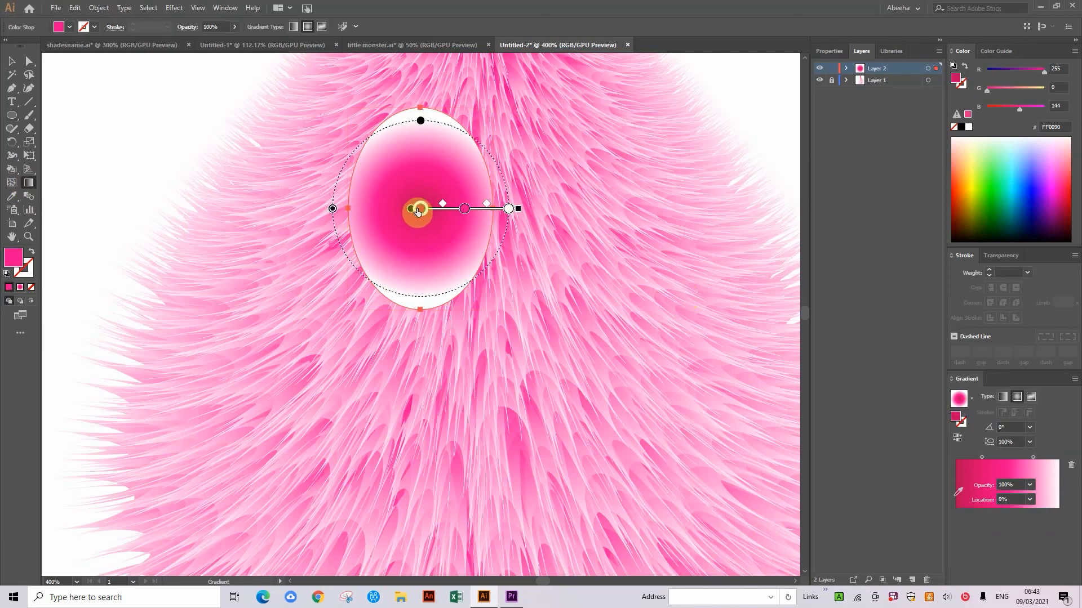
double_click(417, 209)
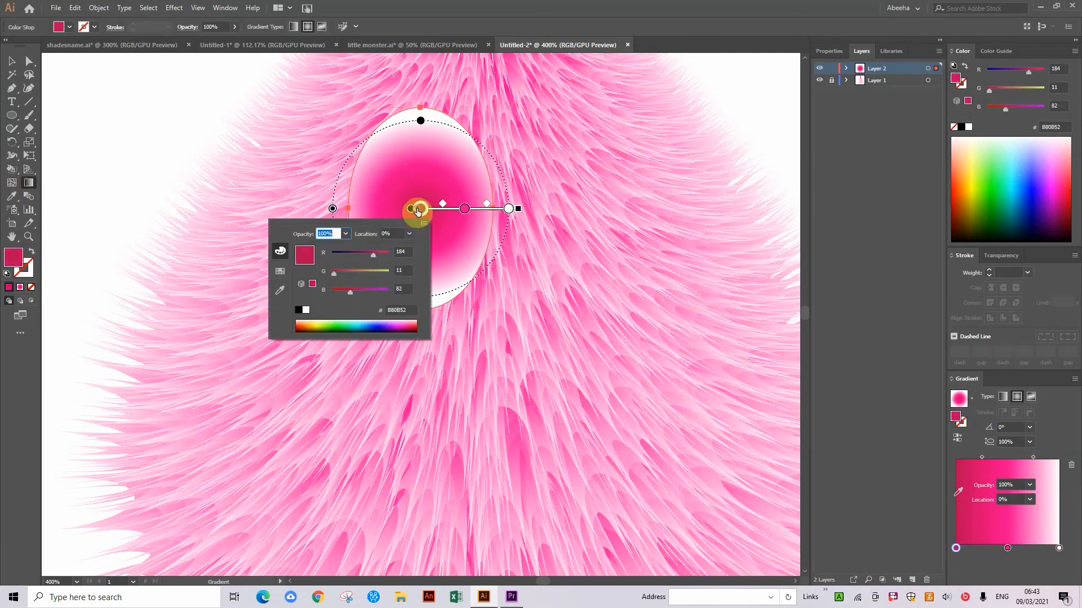
left_click(379, 325)
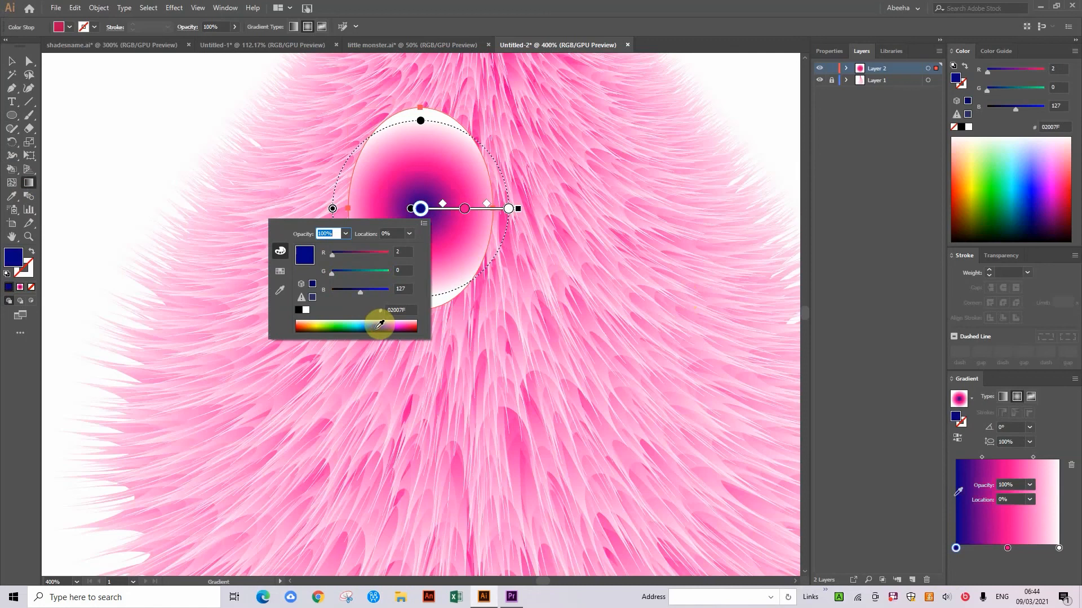
double_click(464, 208)
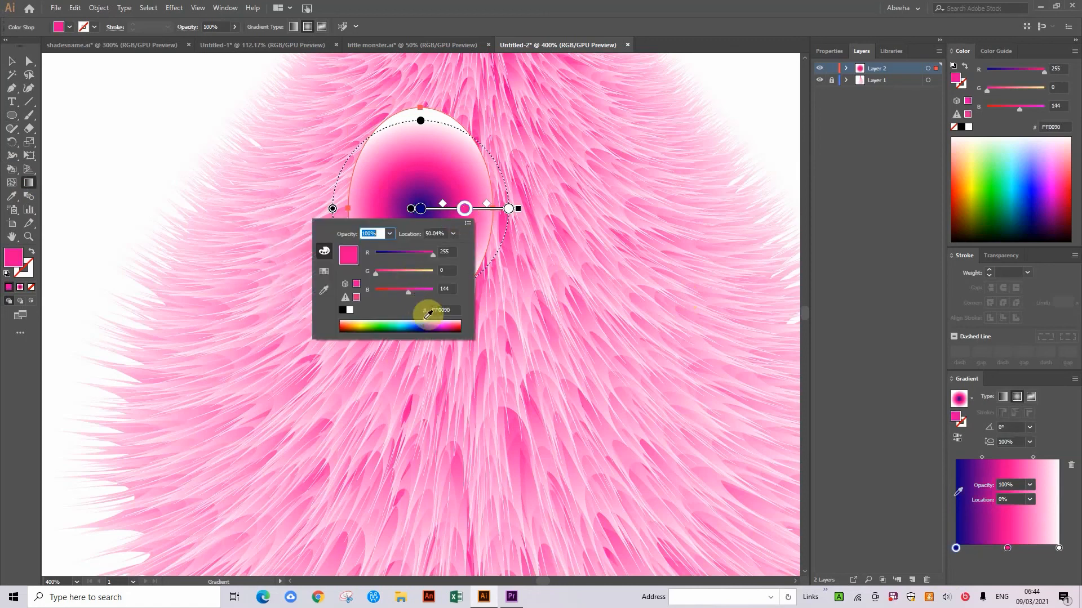
left_click(404, 325)
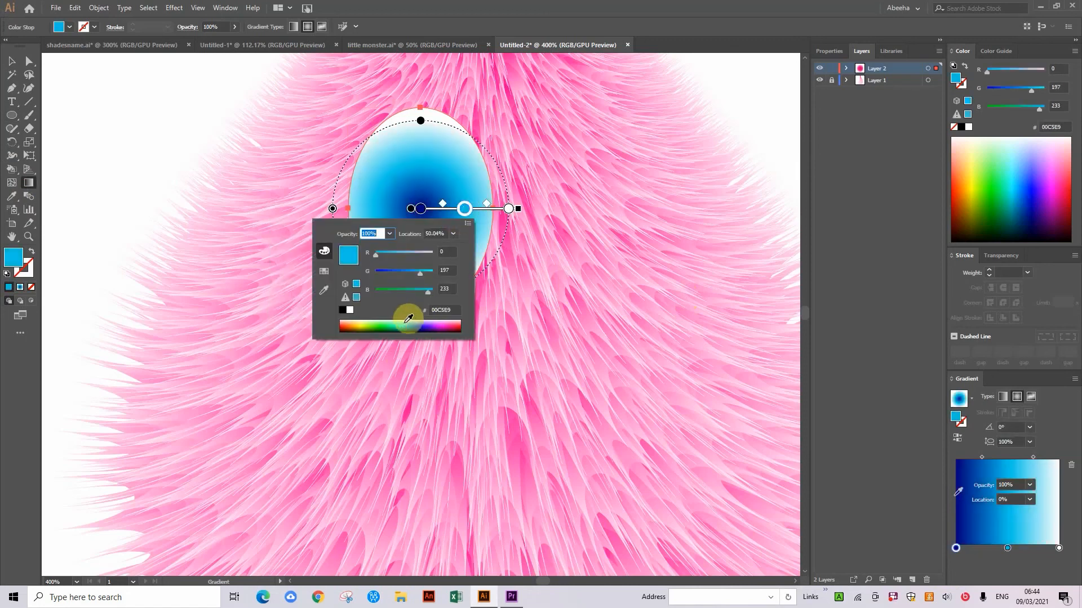
left_click(10, 63)
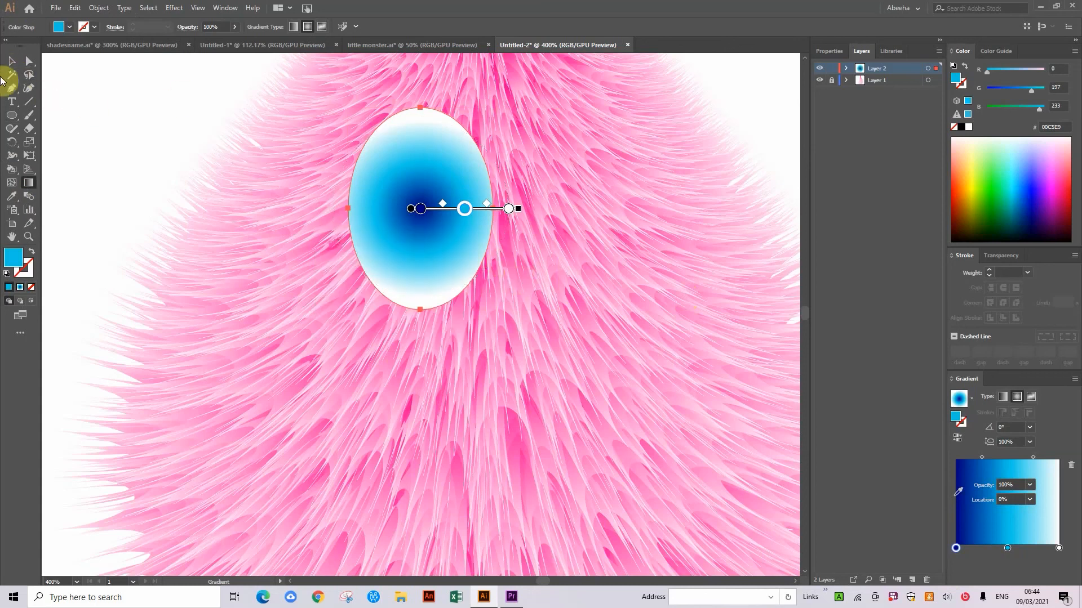
Duplicate the blue eye ellipse and place the copy level with and directly to the right of the original
left_click(12, 62)
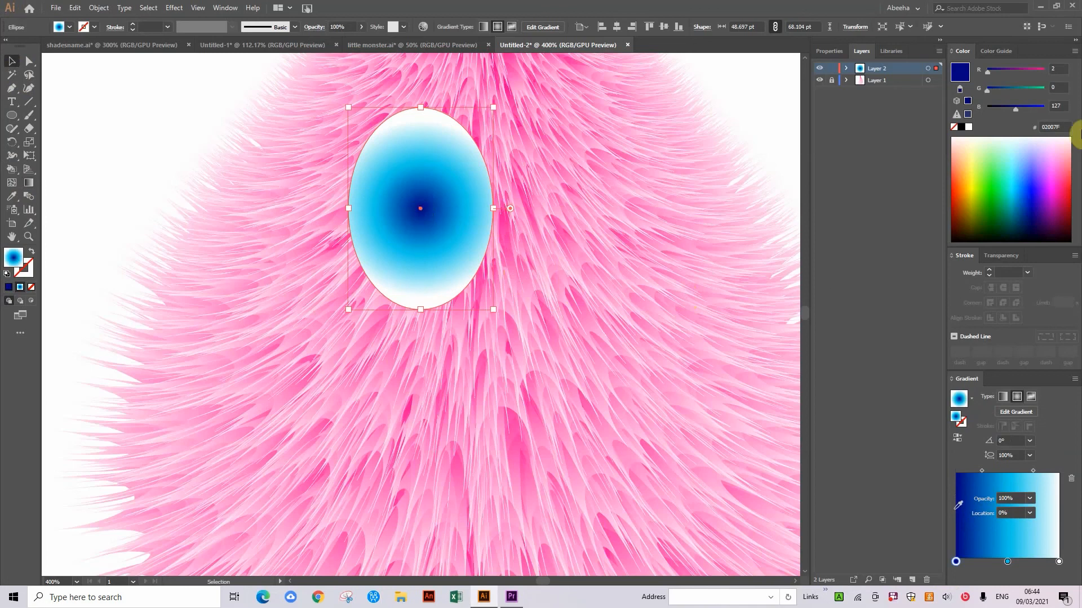
key("ctrl+c")
key("ctrl+v")
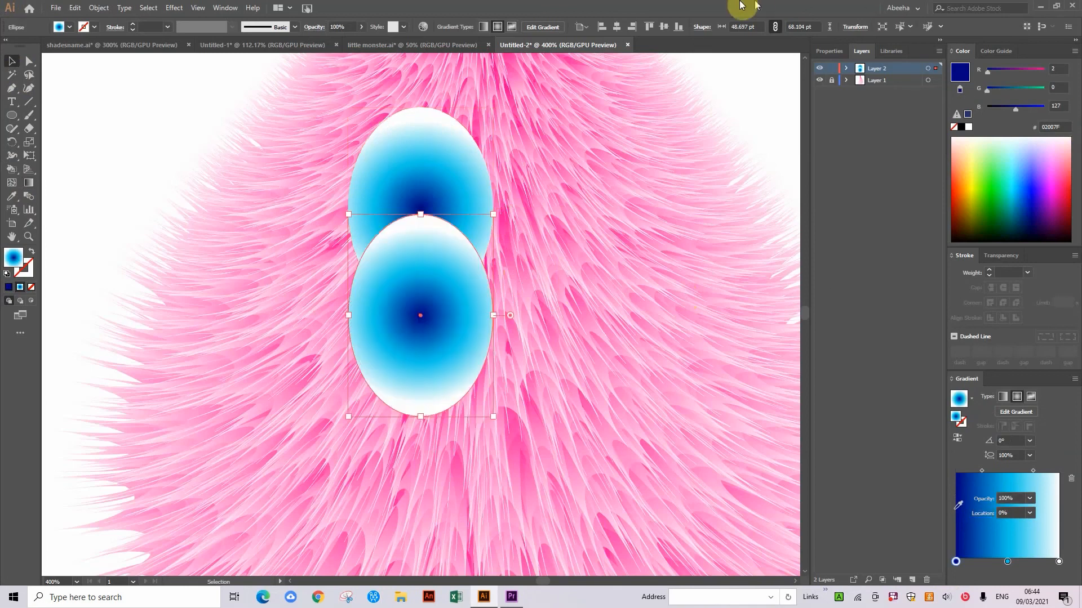
left_click_drag(424, 247, 552, 142)
left_click_drag(534, 264, 541, 246)
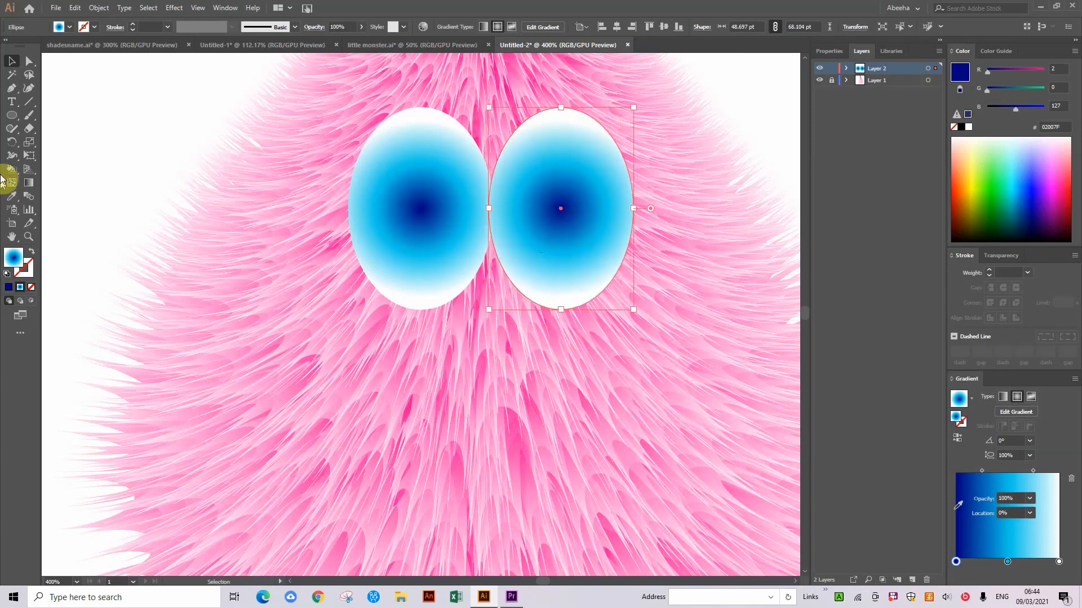
Draw a wide ellipse about 63.9 by 42.6 pt on the furry body below the two eyes as a nose
left_click(111, 140)
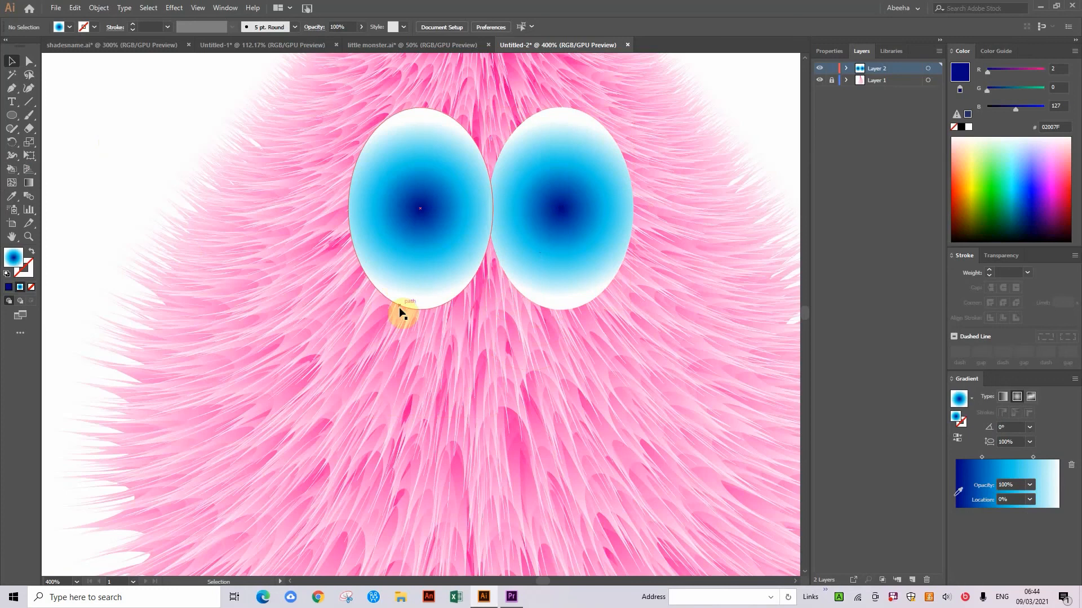
left_click_drag(466, 406, 374, 326)
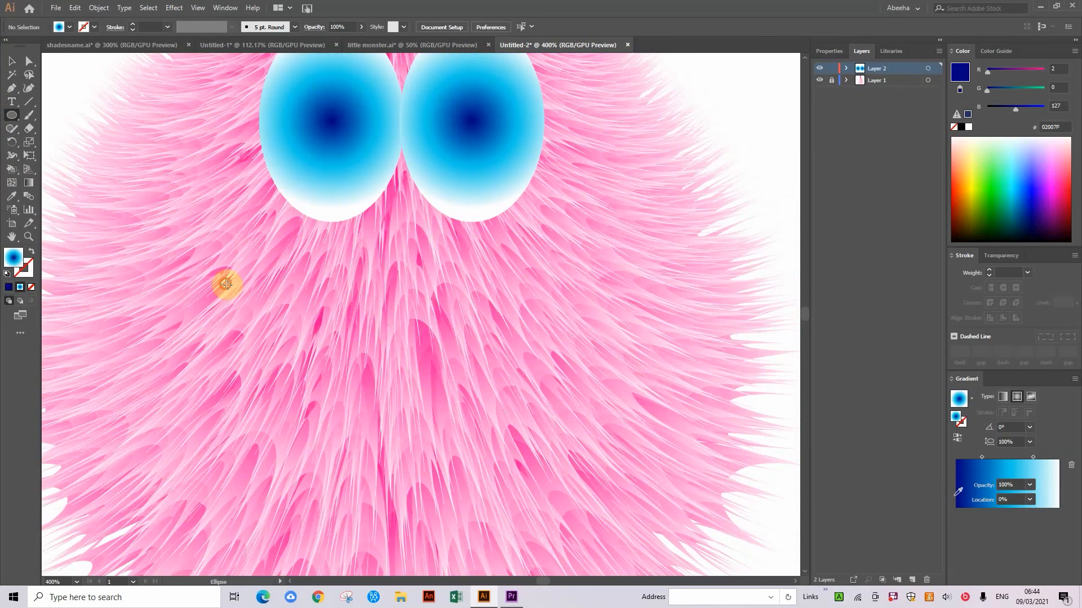
left_click_drag(226, 284, 415, 410)
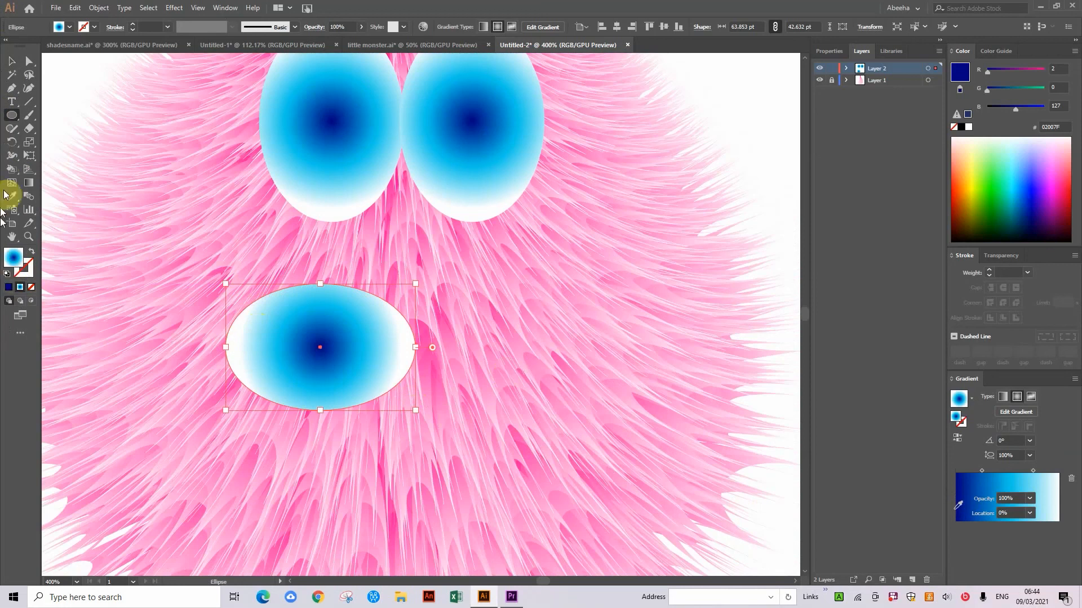
Recolor the wide ellipse's radial gradient with 81007F at the center and DB6FE9 at the middle stop, and move it up over the eyes' lower inner edges
left_click(28, 183)
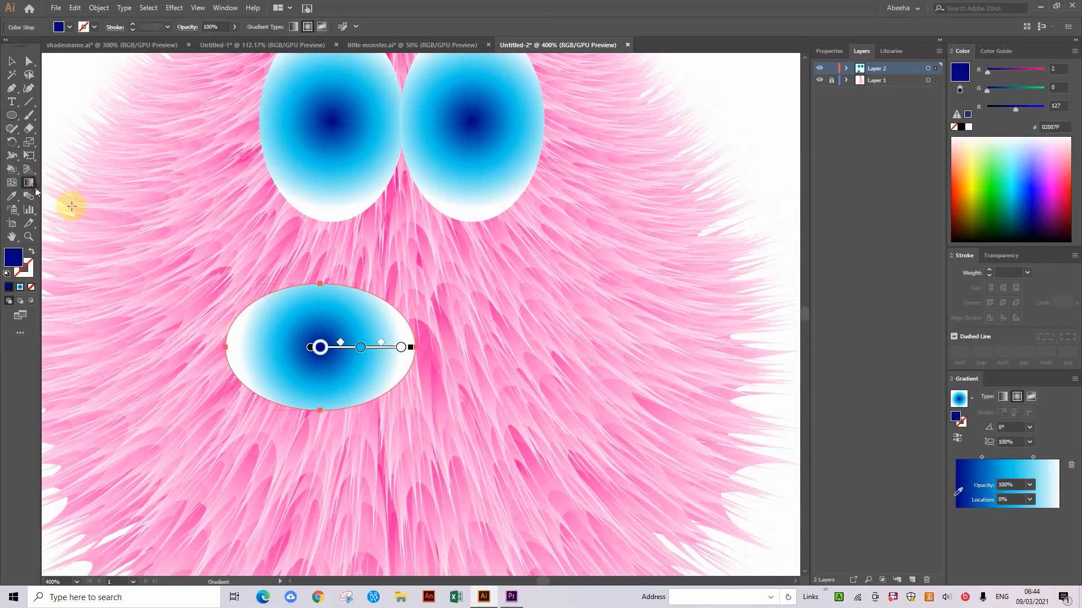
double_click(320, 346)
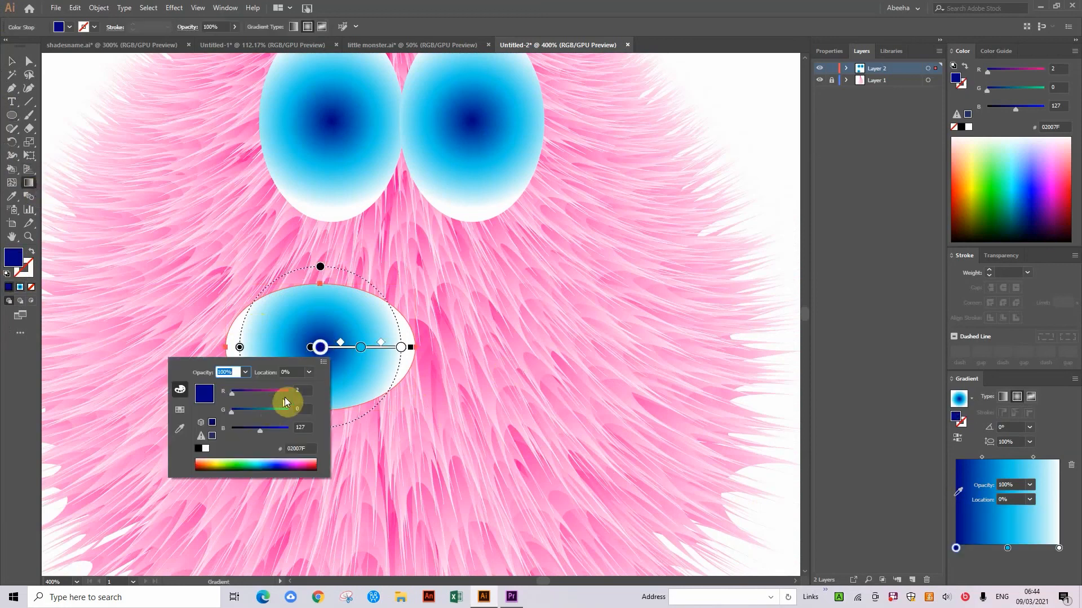
left_click(261, 391)
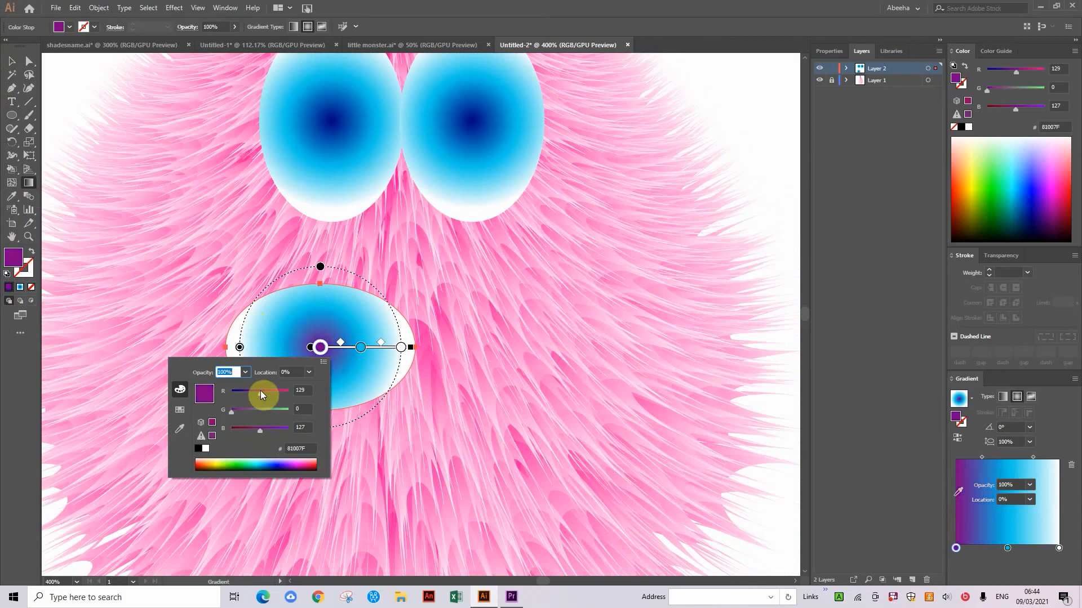
double_click(359, 347)
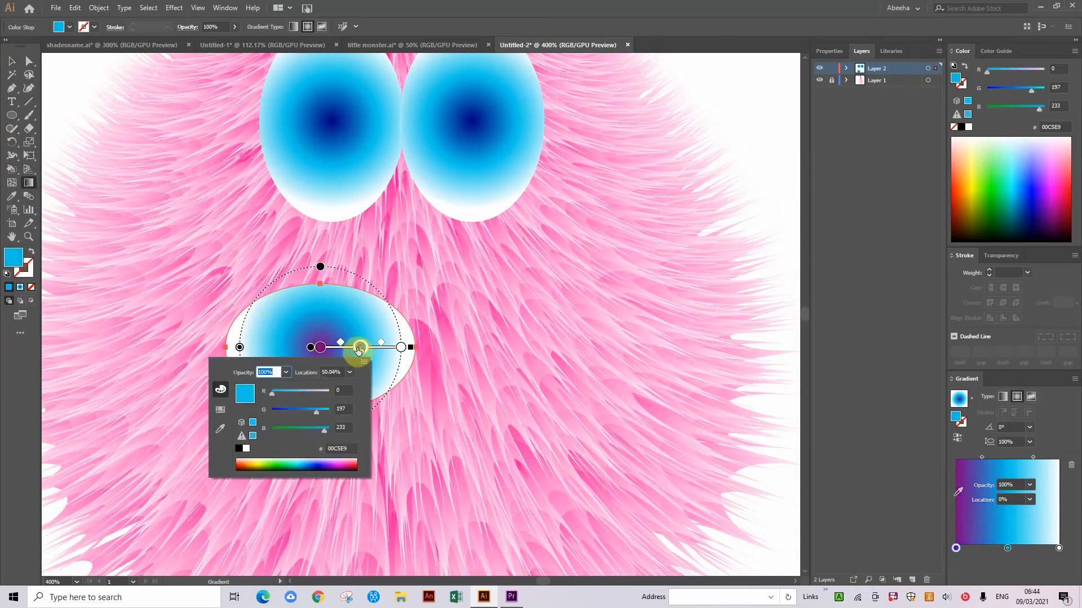
left_click(320, 390)
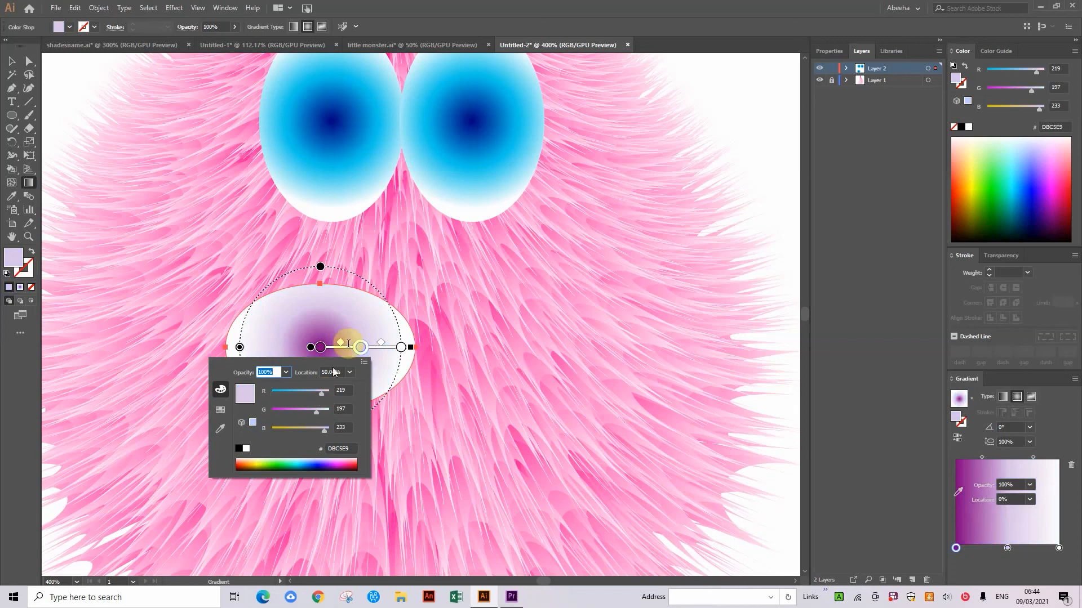
left_click(296, 409)
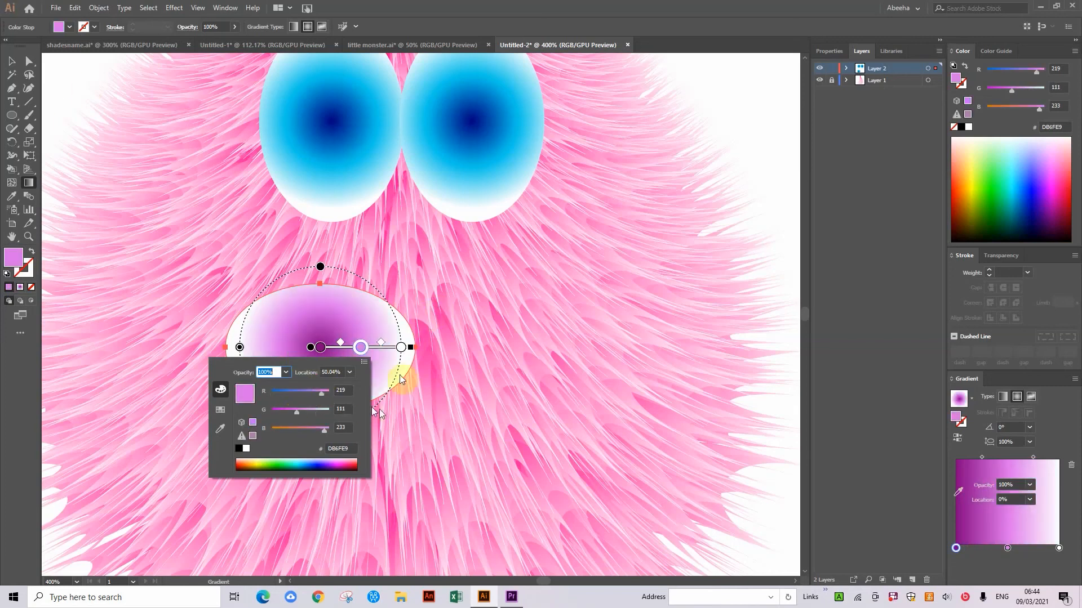
key("Escape")
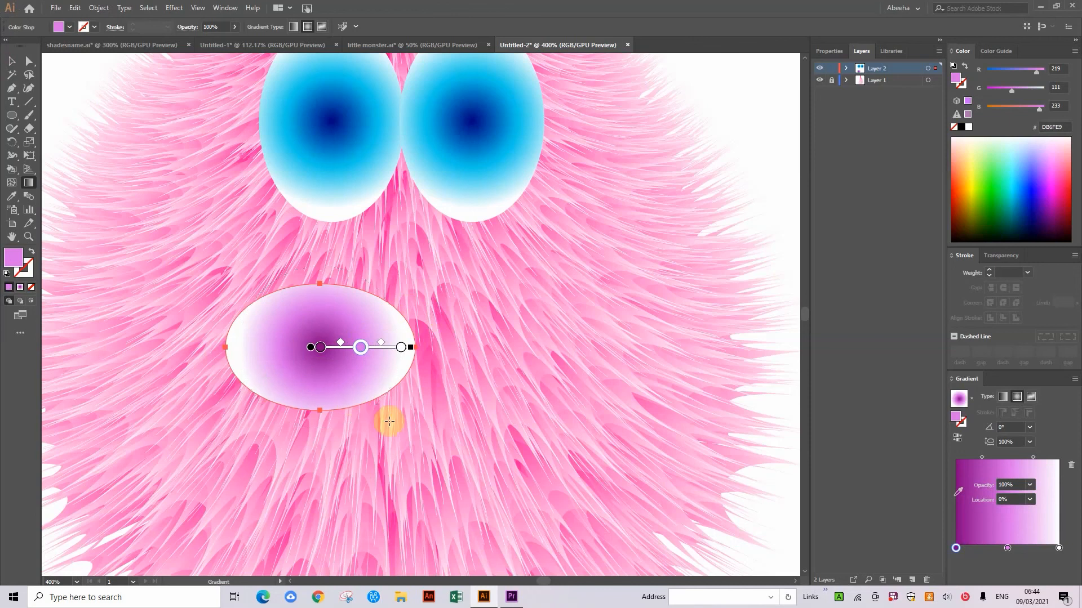
left_click(12, 62)
left_click_drag(339, 339, 432, 192)
Recolor the radial gradients of both eyes with pink FF007F at the center stop and coral FF4F52 at the middle stop
left_click(277, 113)
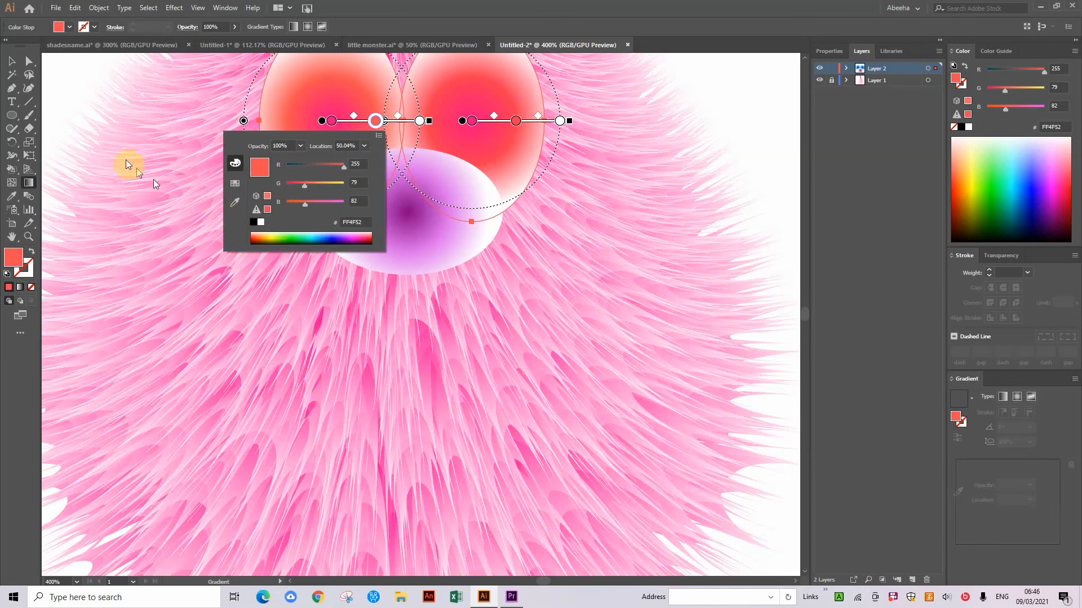
left_click(59, 88)
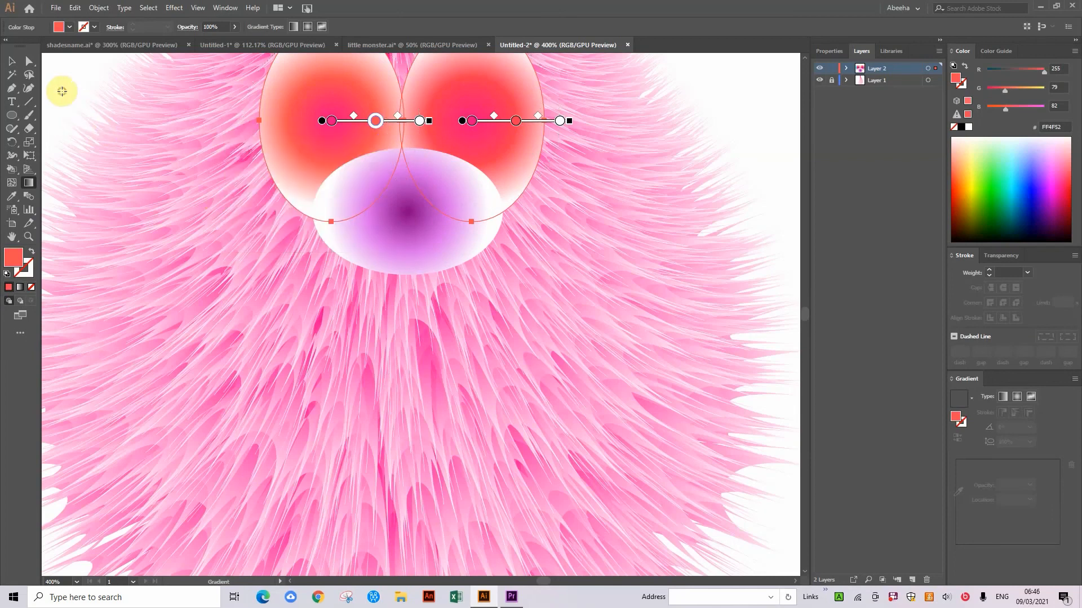
left_click(12, 61)
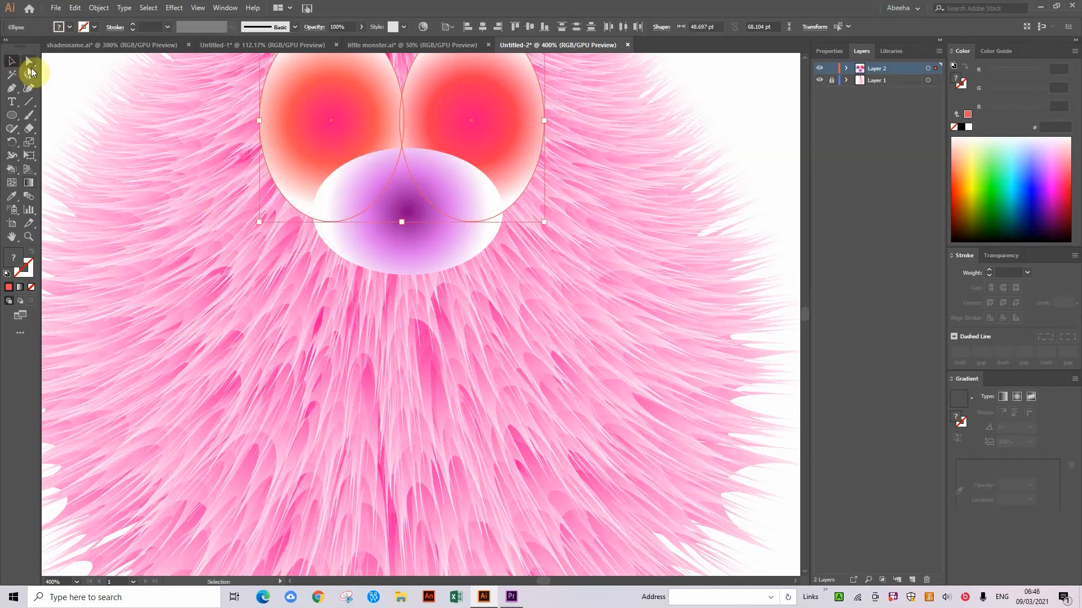
left_click(63, 66)
Review the whole monster on its artboard and switch to the little monster.ai document
key("ctrl+minus")
key("ctrl+minus")
key("ctrl+minus")
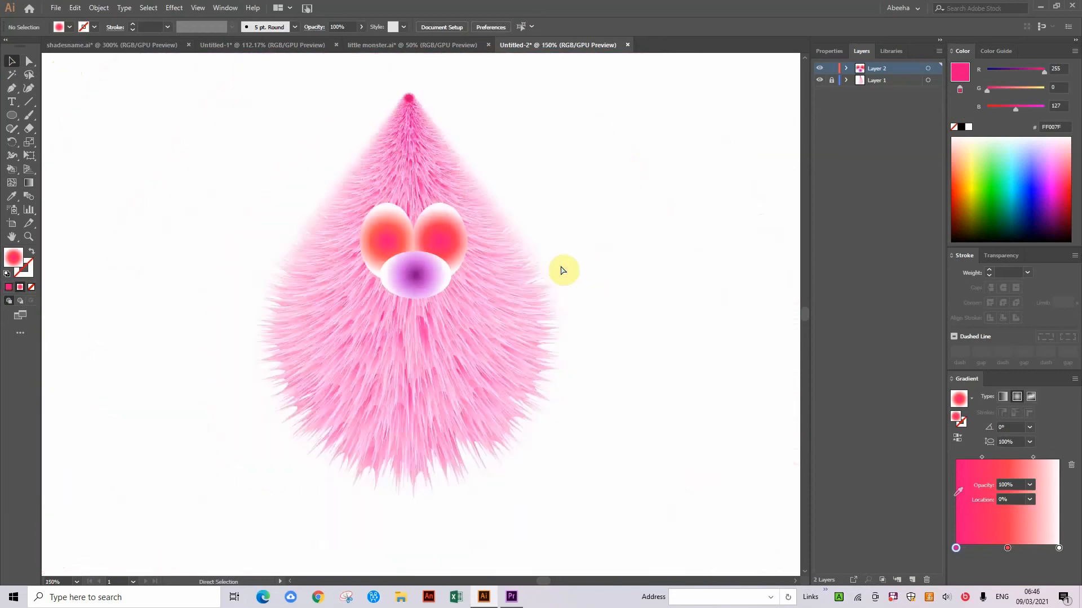
key("ctrl+minus")
key("ctrl+minus")
key("ctrl+minus")
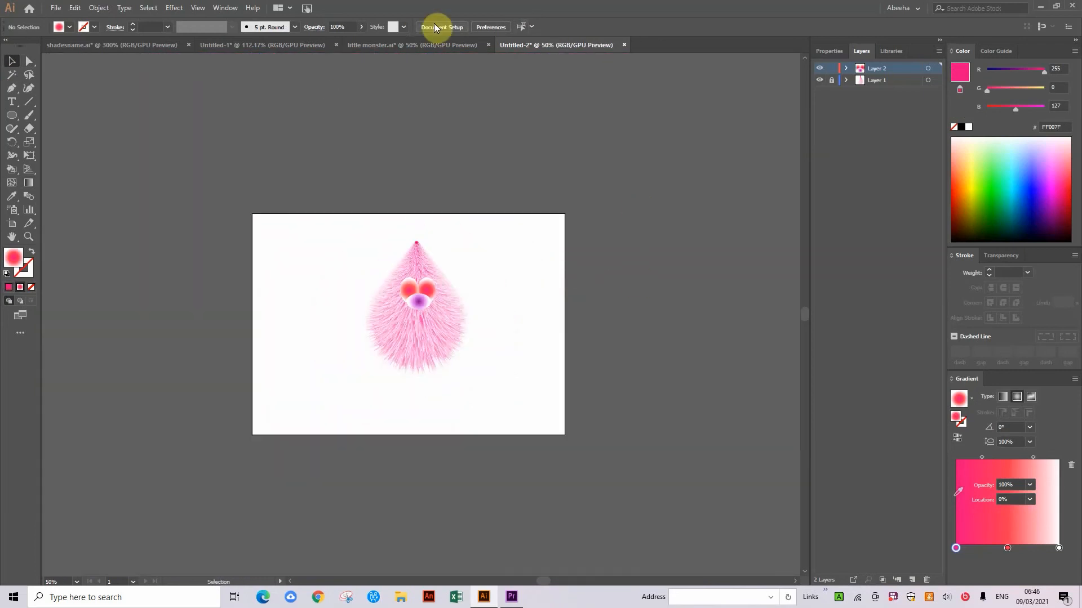
left_click_drag(413, 44, 415, 53)
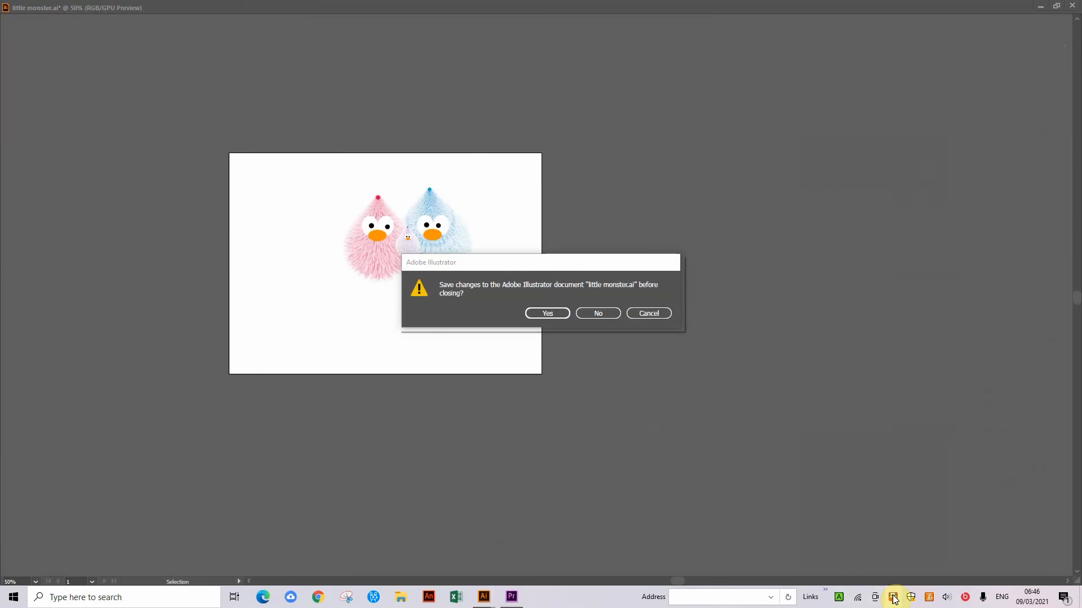
right_click(893, 598)
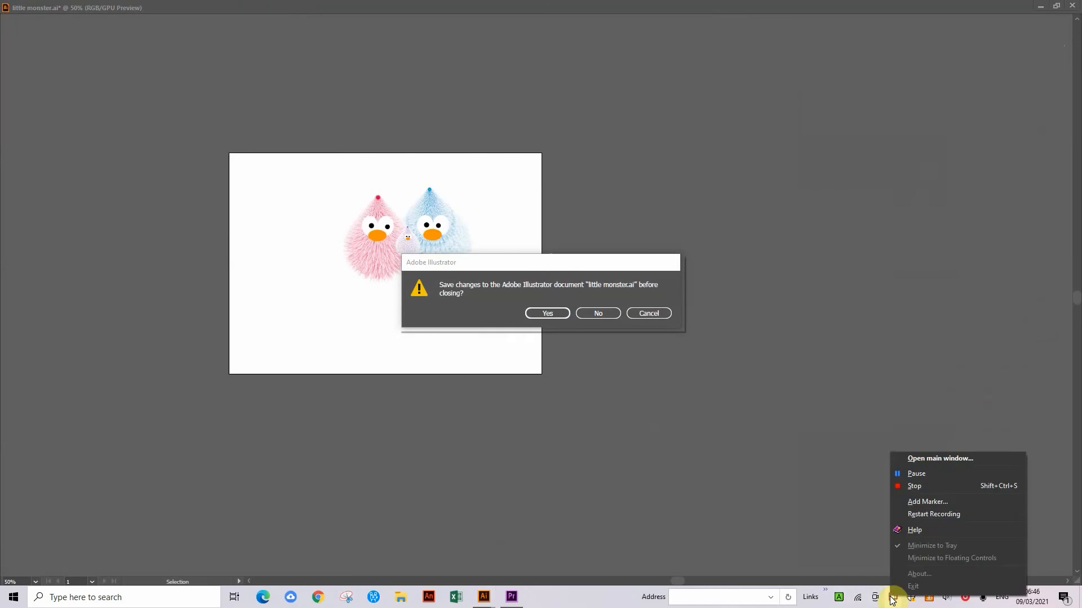